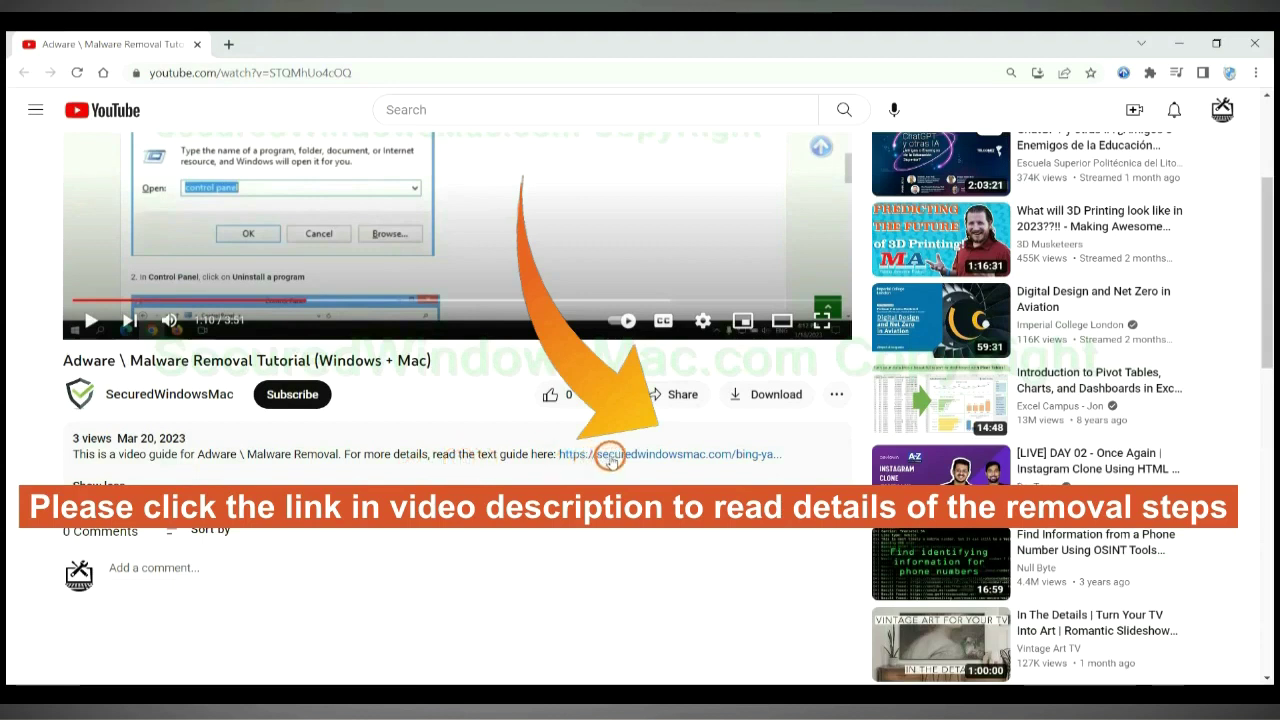
Step: Open the text guide linked in the video description and find its Instant Automatic Removal section
{"action": "left_click", "coordinate": [610, 456]}
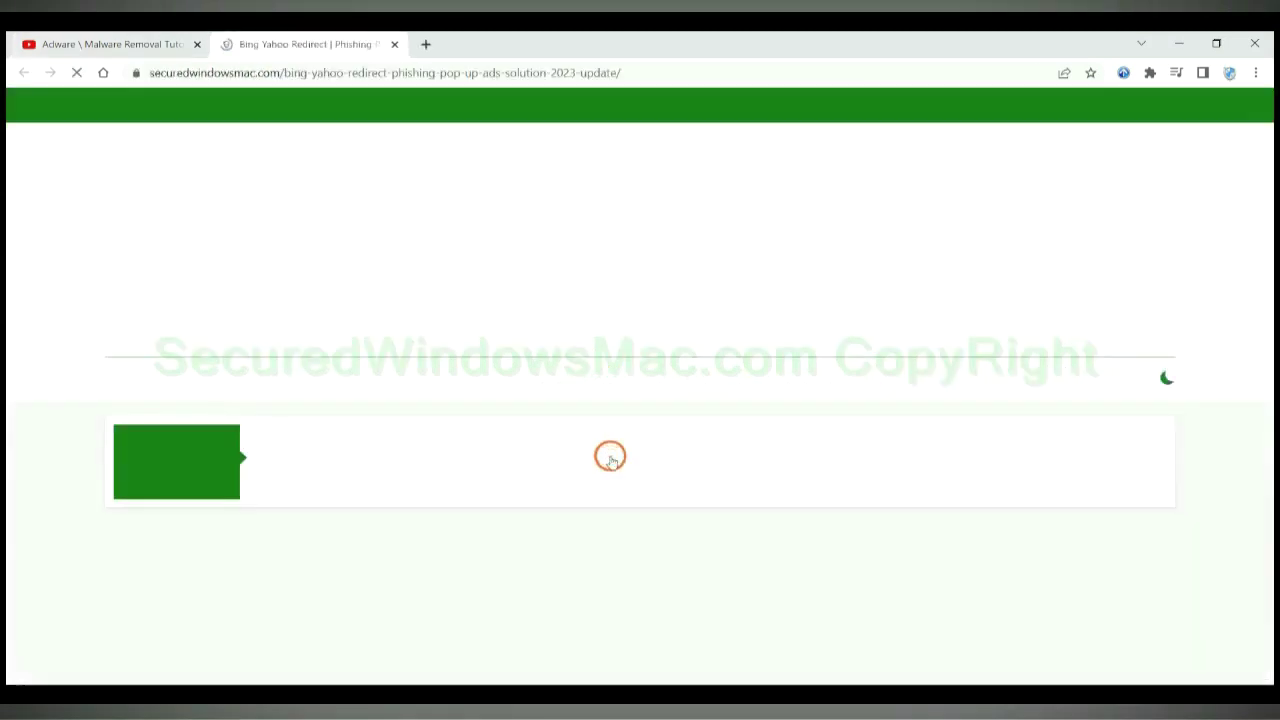
{"action": "mouse_move", "coordinate": [595, 401]}
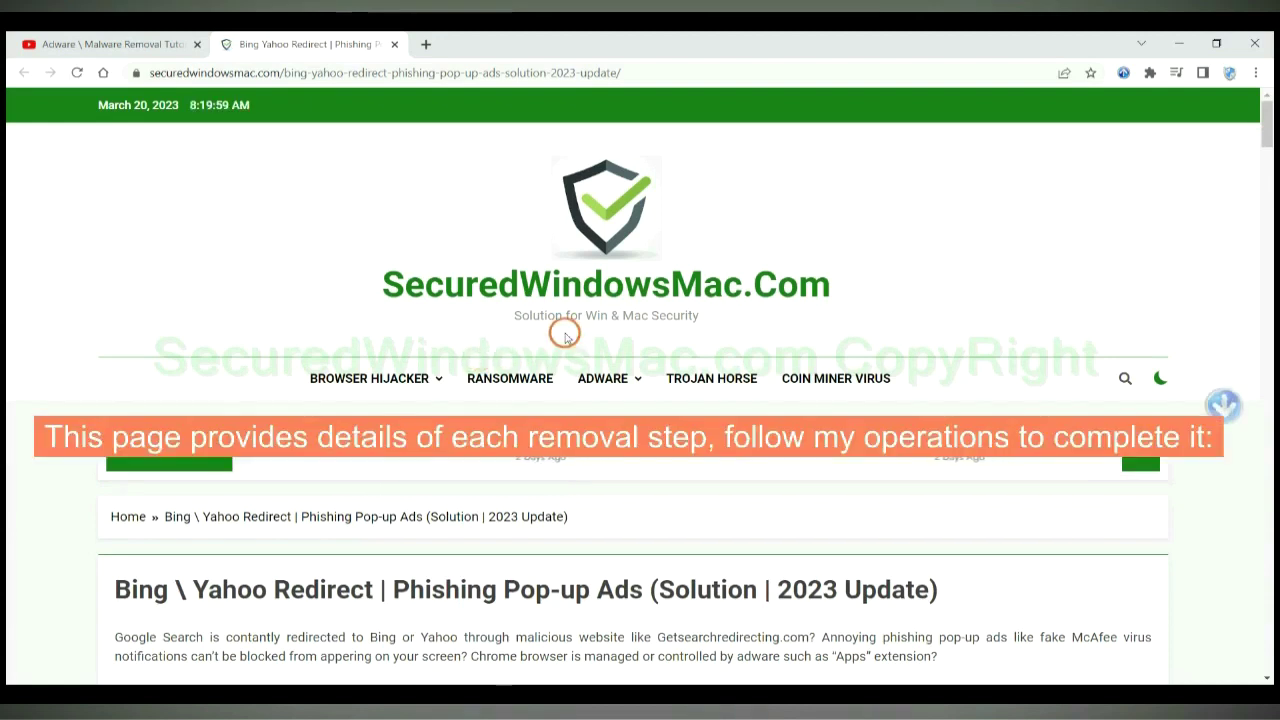
{"action": "scroll", "coordinate": [854, 331], "scroll_direction": "down", "scroll_amount": 10}
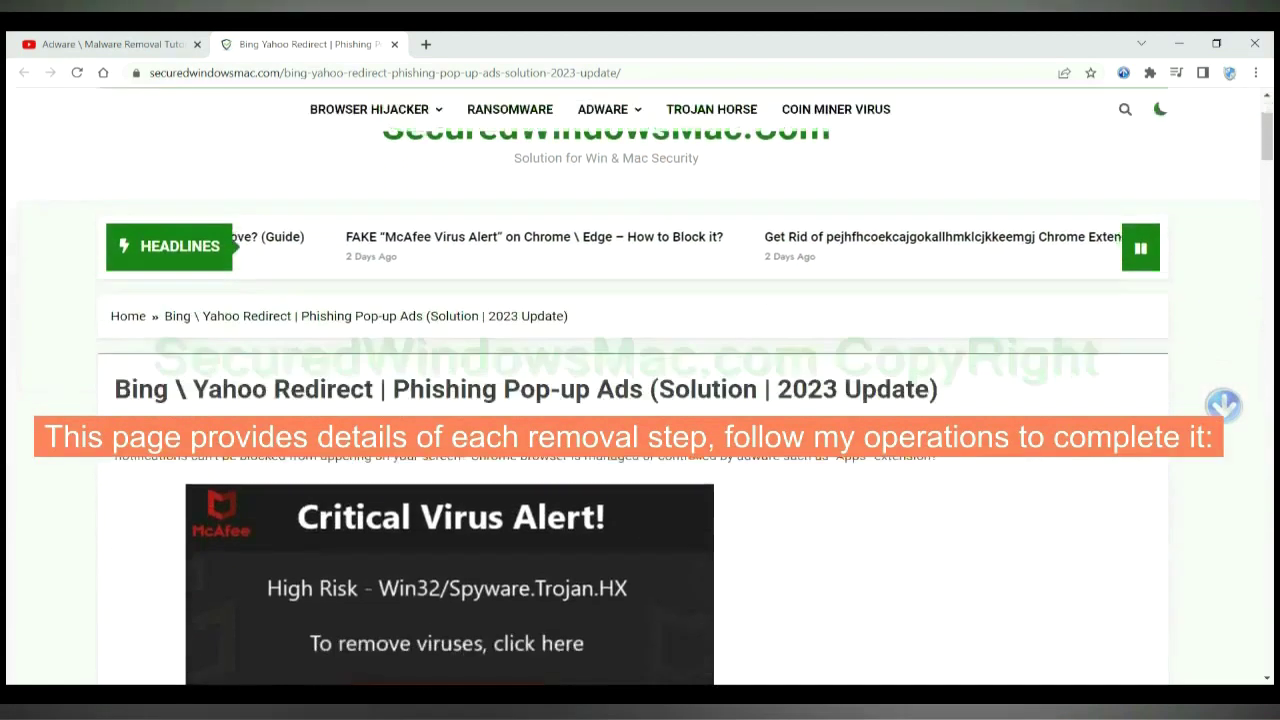
{"action": "scroll", "coordinate": [697, 443], "scroll_direction": "down", "scroll_amount": 6}
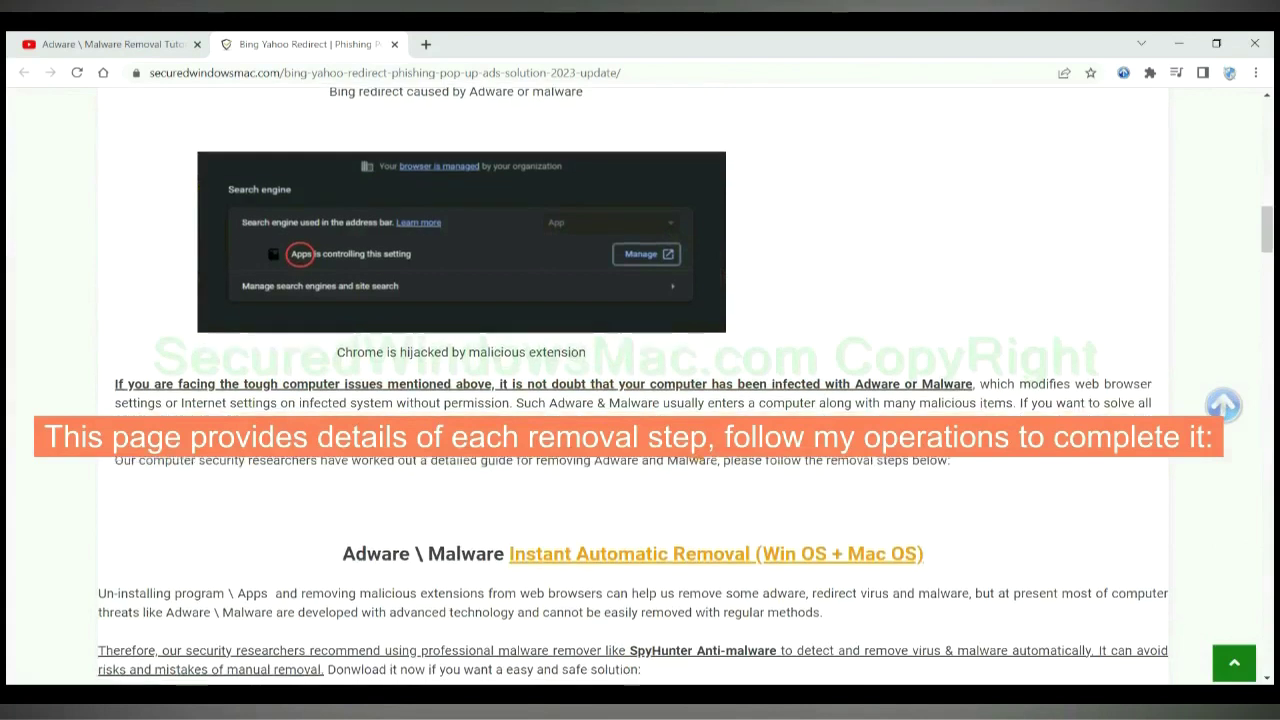
{"action": "scroll", "coordinate": [697, 443], "scroll_direction": "down", "scroll_amount": 1}
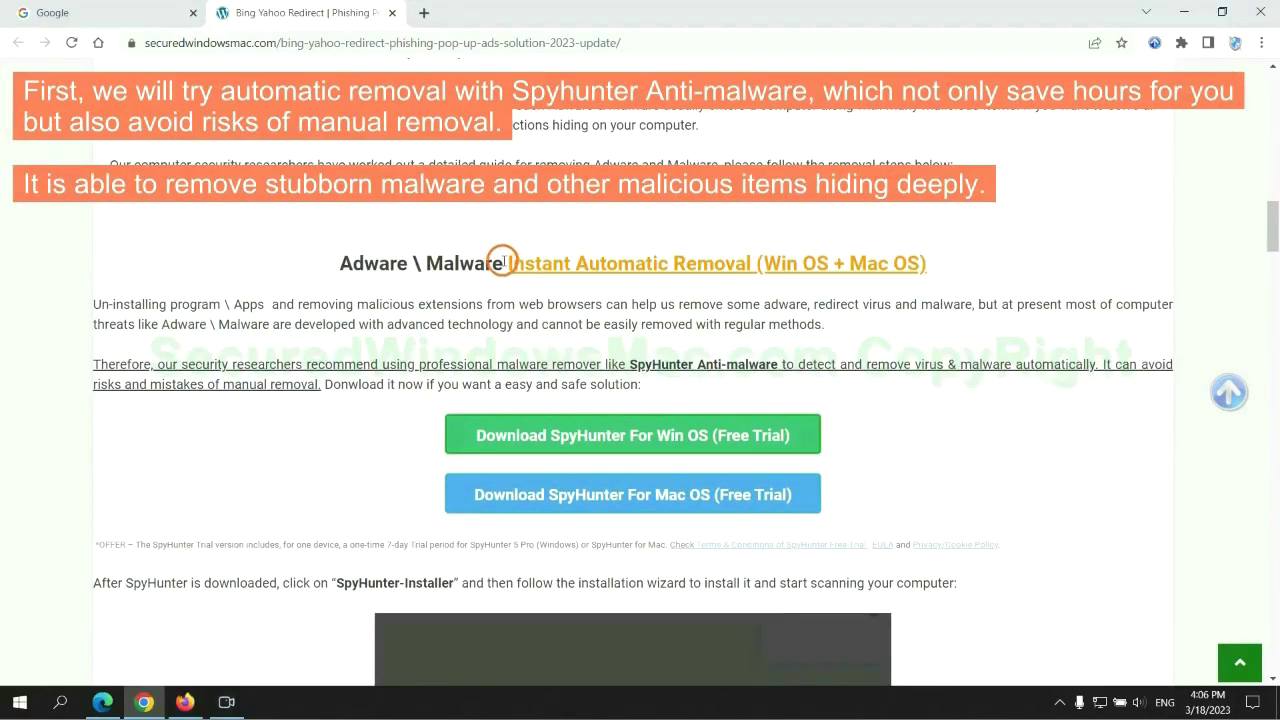
{"action": "left_click_drag", "start_coordinate": [506, 262], "coordinate": [747, 263]}
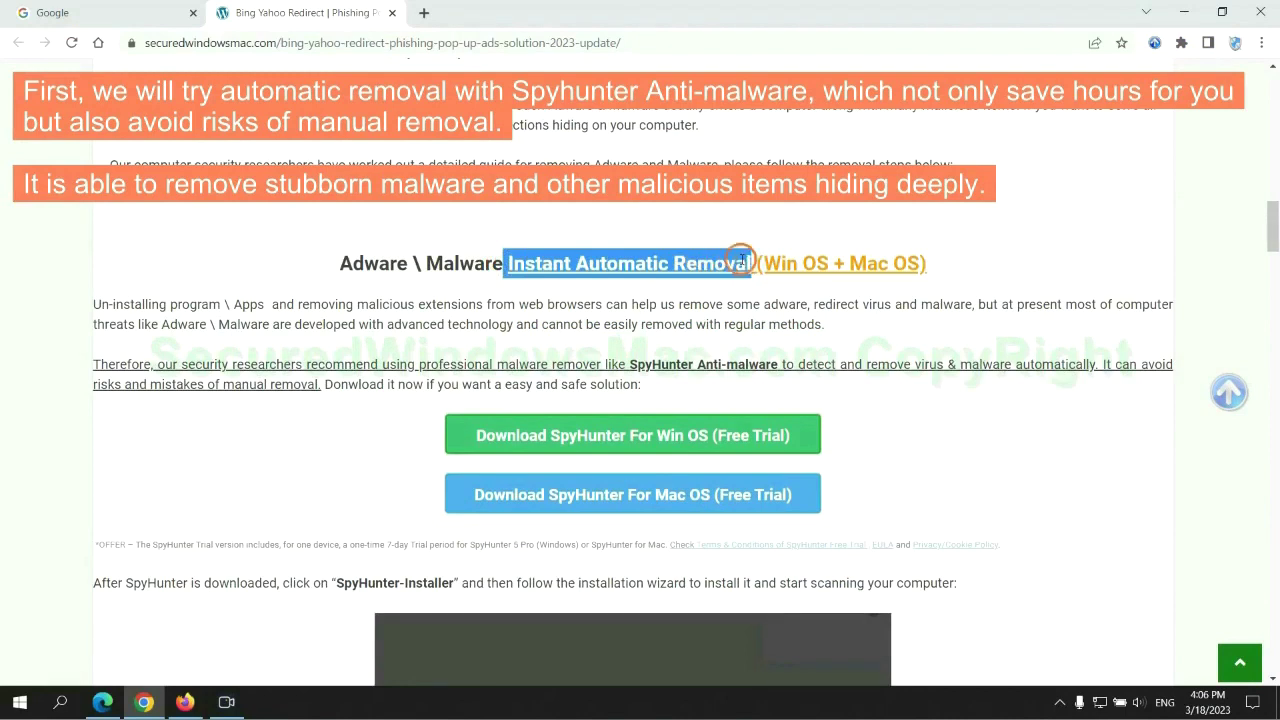
{"action": "left_click", "coordinate": [638, 222]}
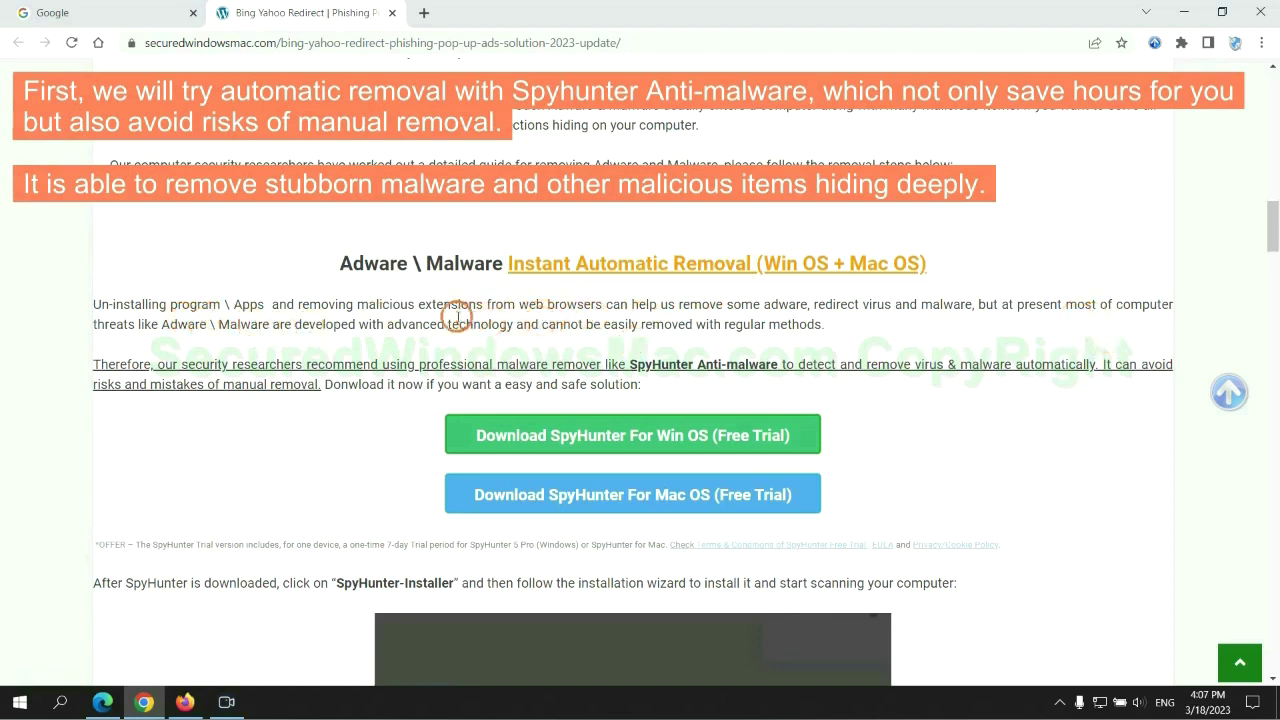
Step: Download the SpyHunter free trial for Win OS from the guide and keep the flagged installer file
{"action": "scroll", "coordinate": [635, 360], "scroll_direction": "down", "scroll_amount": 1}
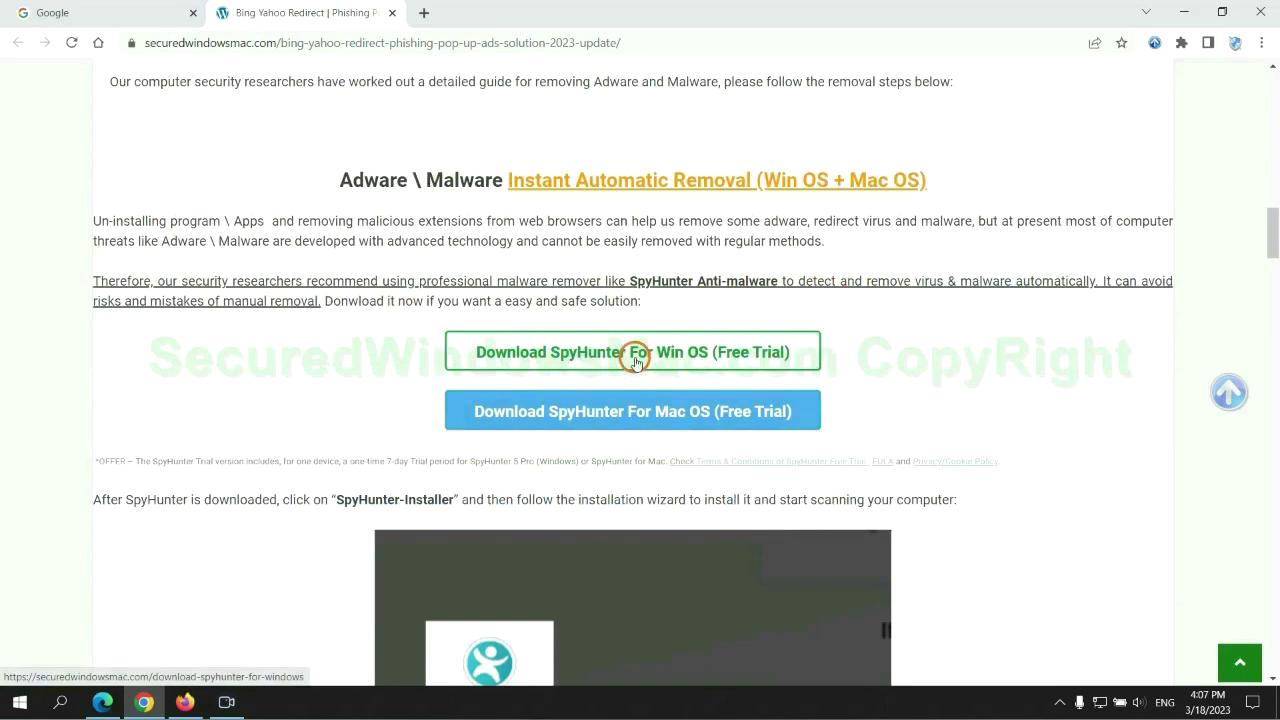
{"action": "scroll", "coordinate": [646, 400], "scroll_direction": "down", "scroll_amount": 1}
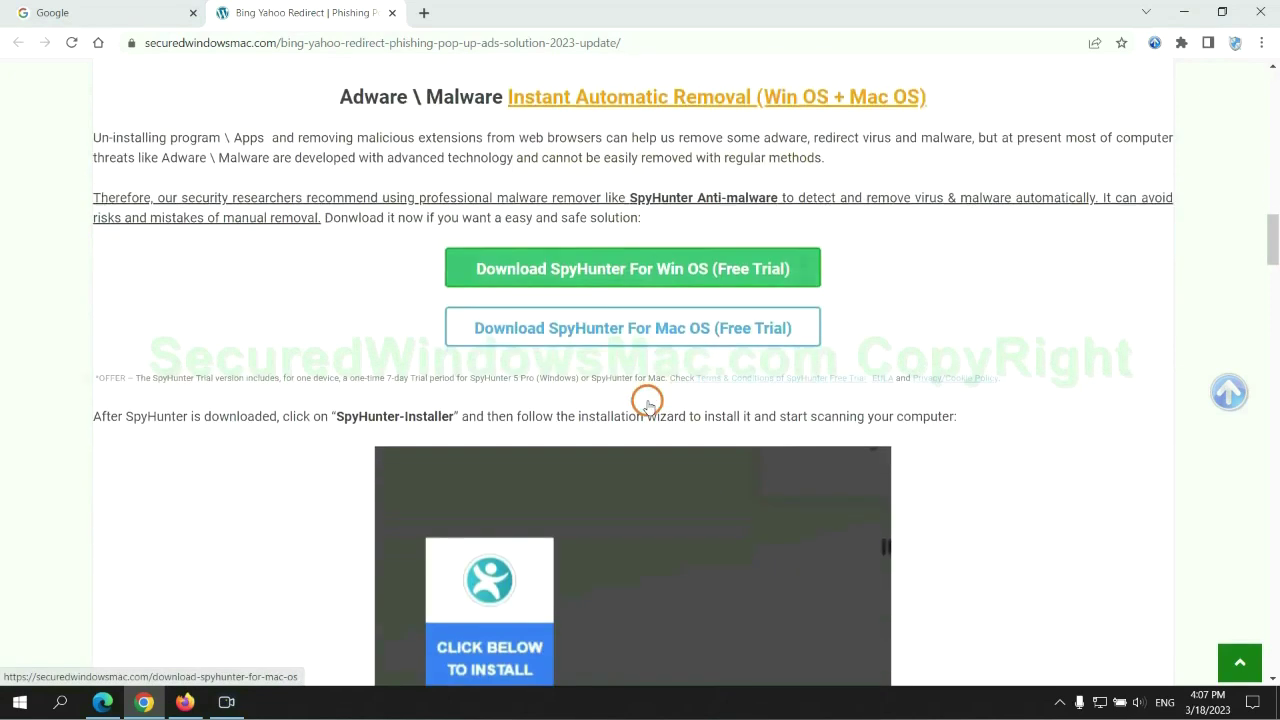
{"action": "scroll", "coordinate": [643, 394], "scroll_direction": "down", "scroll_amount": 1}
{"action": "left_click", "coordinate": [646, 200]}
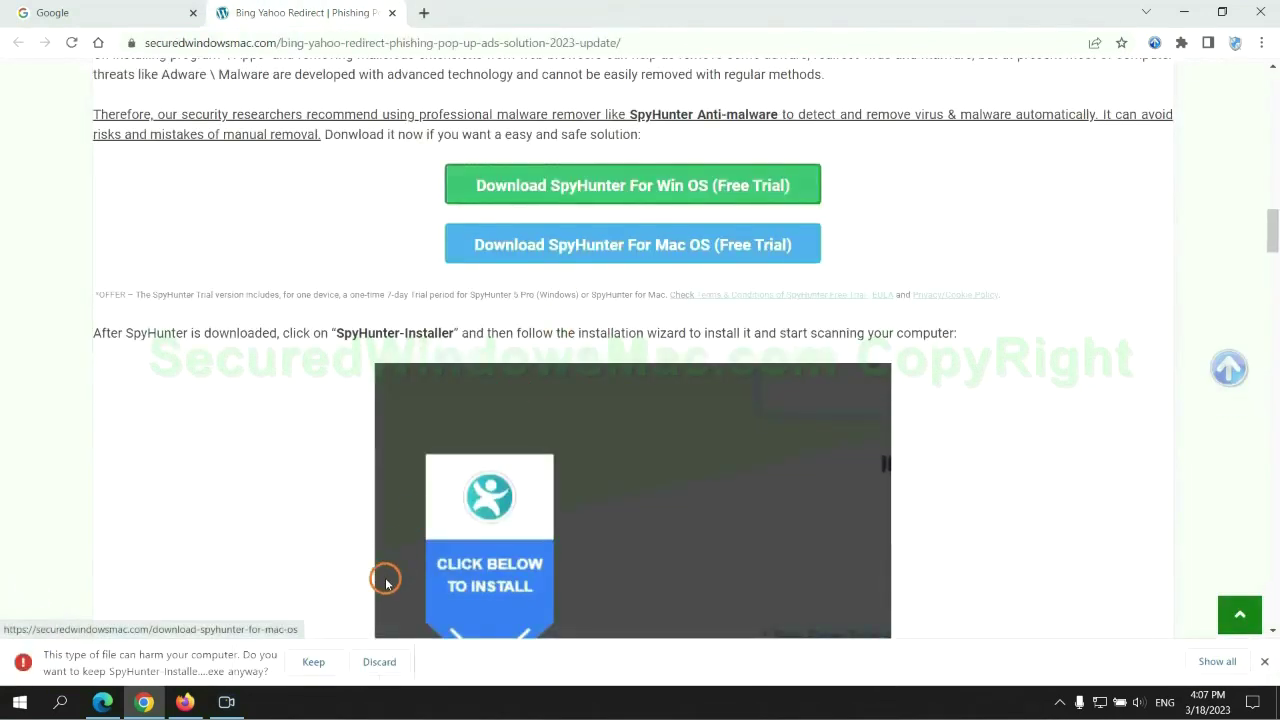
{"action": "left_click", "coordinate": [310, 662]}
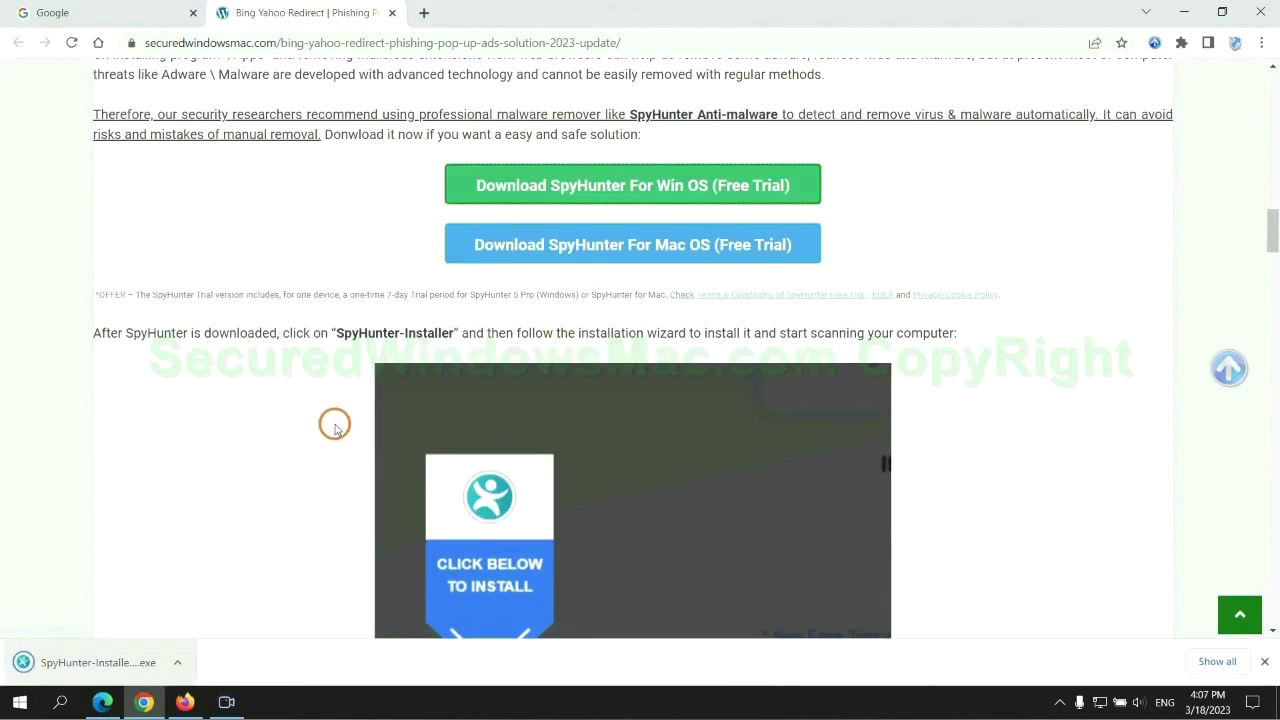
Step: Launch the downloaded SpyHunter installer and proceed through its setup wizard
{"action": "left_click", "coordinate": [122, 662]}
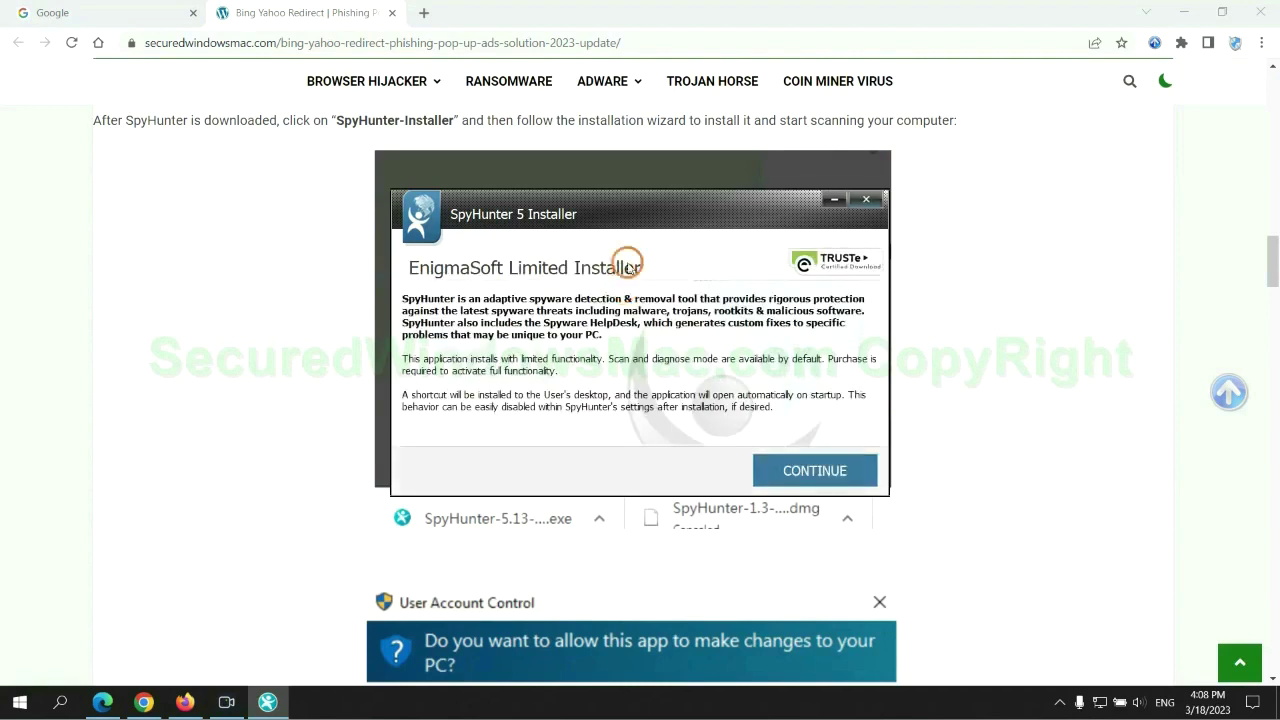
{"action": "left_click", "coordinate": [843, 471]}
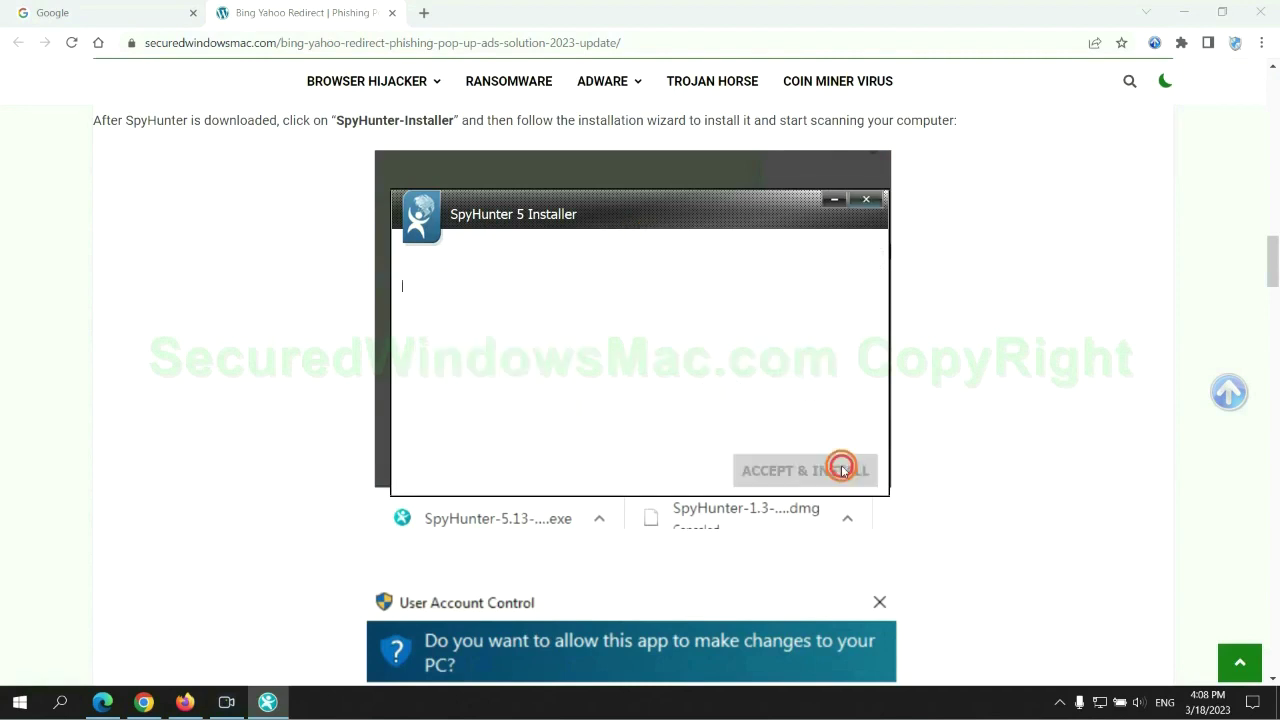
{"action": "left_click", "coordinate": [649, 429]}
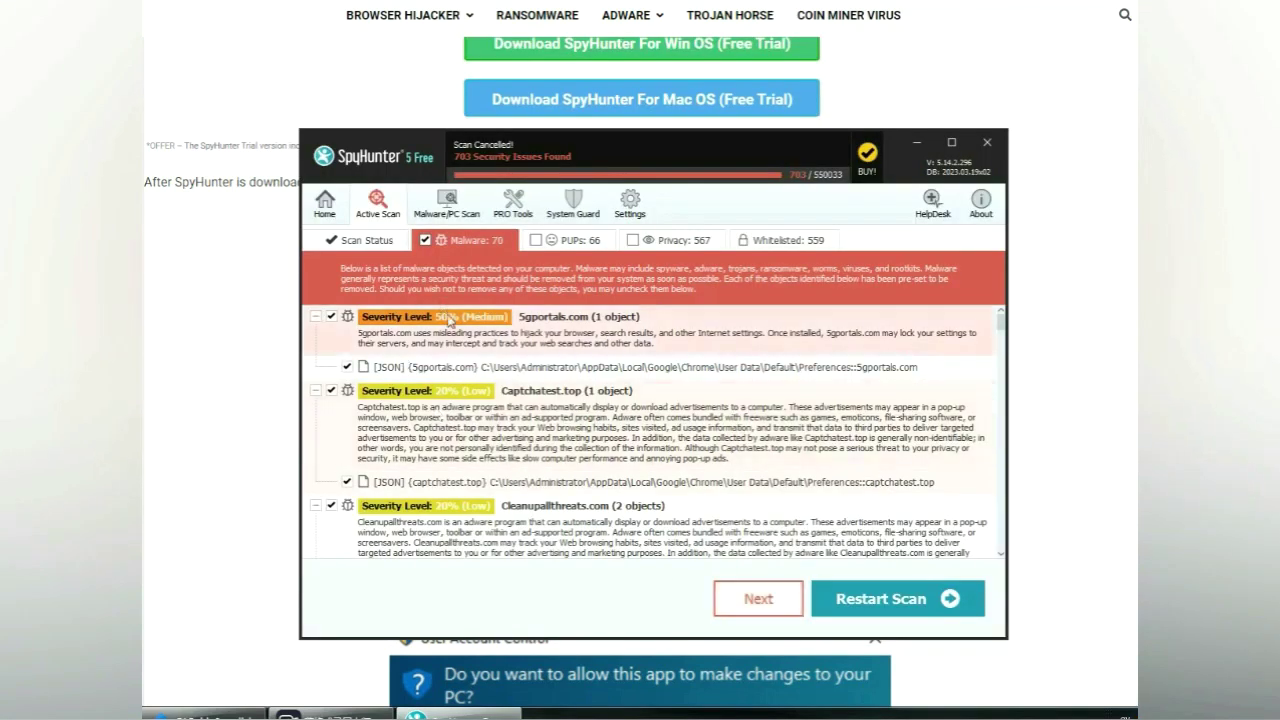
Step: Proceed from the SpyHunter scan results and choose the 7-day free trial for registration
{"action": "left_click", "coordinate": [783, 604]}
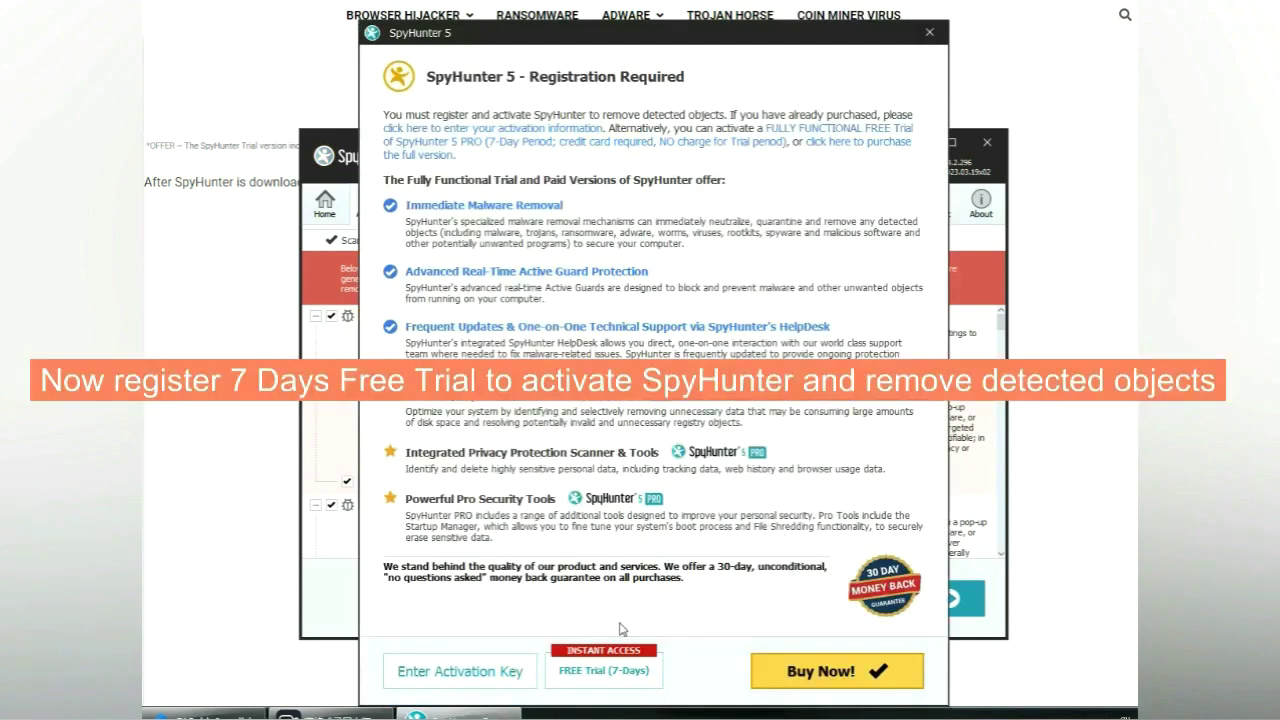
{"action": "left_click", "coordinate": [606, 674]}
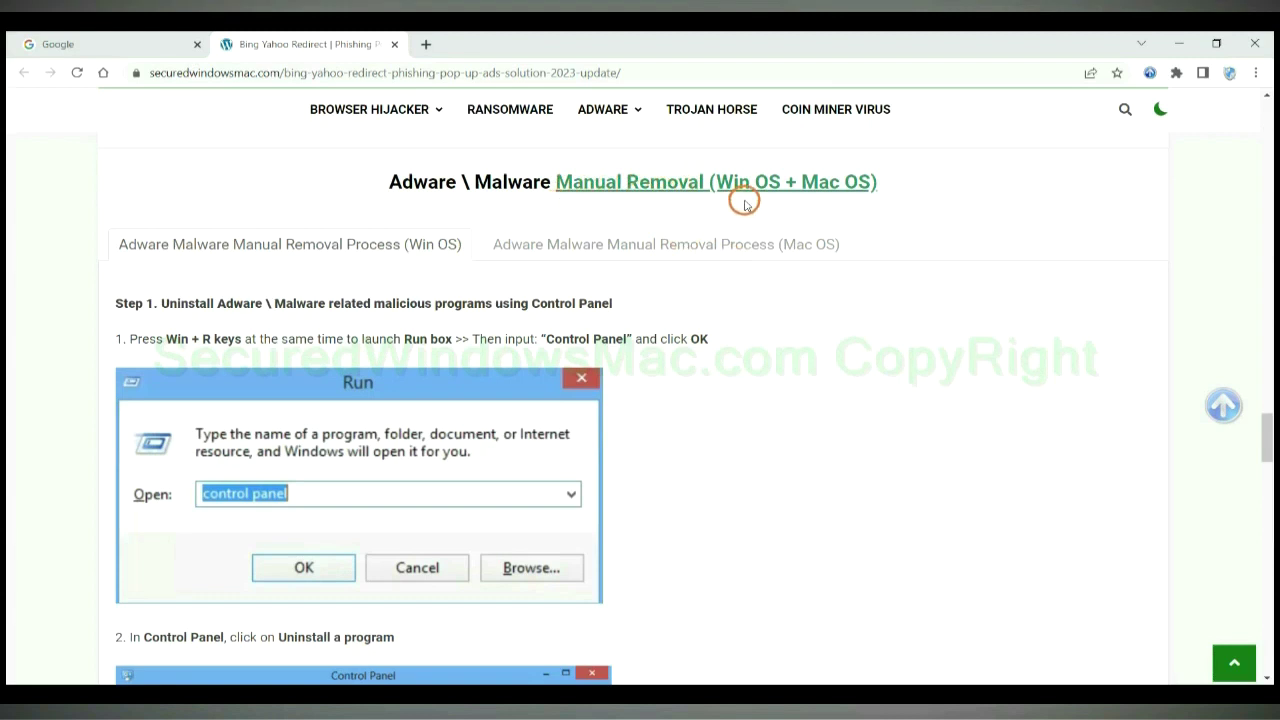
Step: Review the guide's Manual Removal section for Win OS and Mac OS, including Step 1 on uninstalling malicious programs
{"action": "left_click_drag", "start_coordinate": [722, 185], "coordinate": [768, 183]}
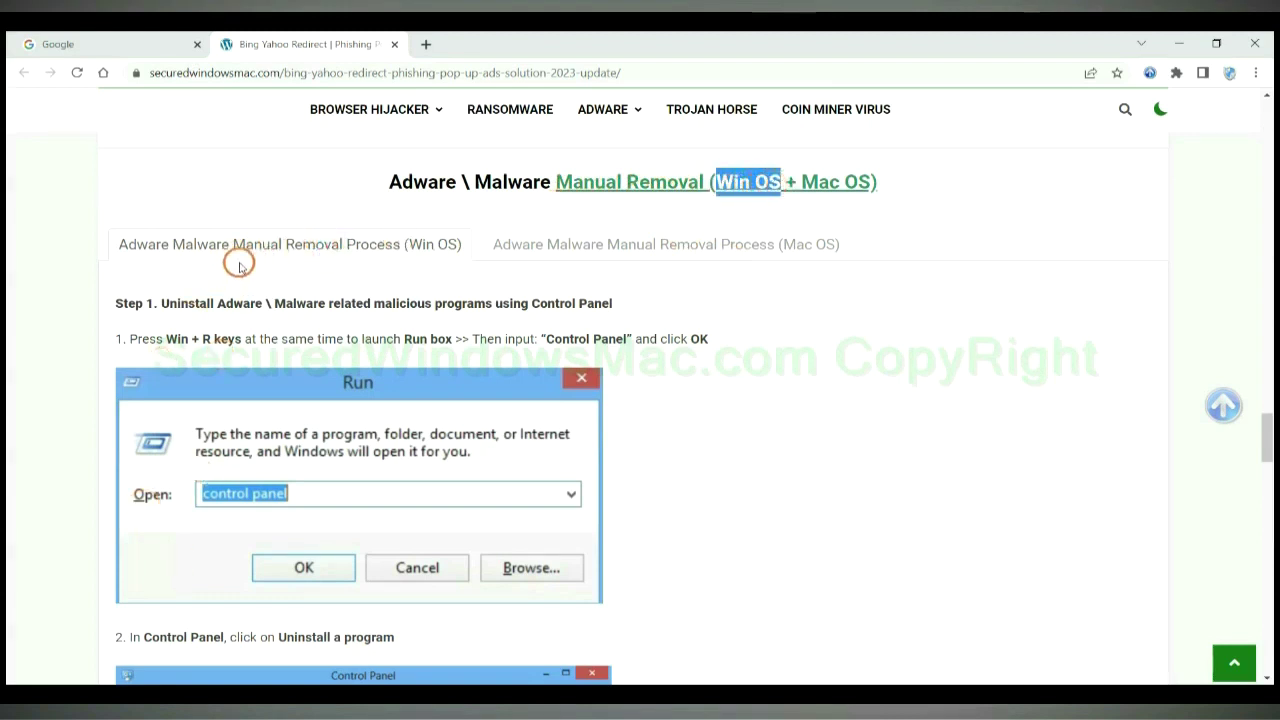
{"action": "left_click_drag", "start_coordinate": [801, 182], "coordinate": [872, 183]}
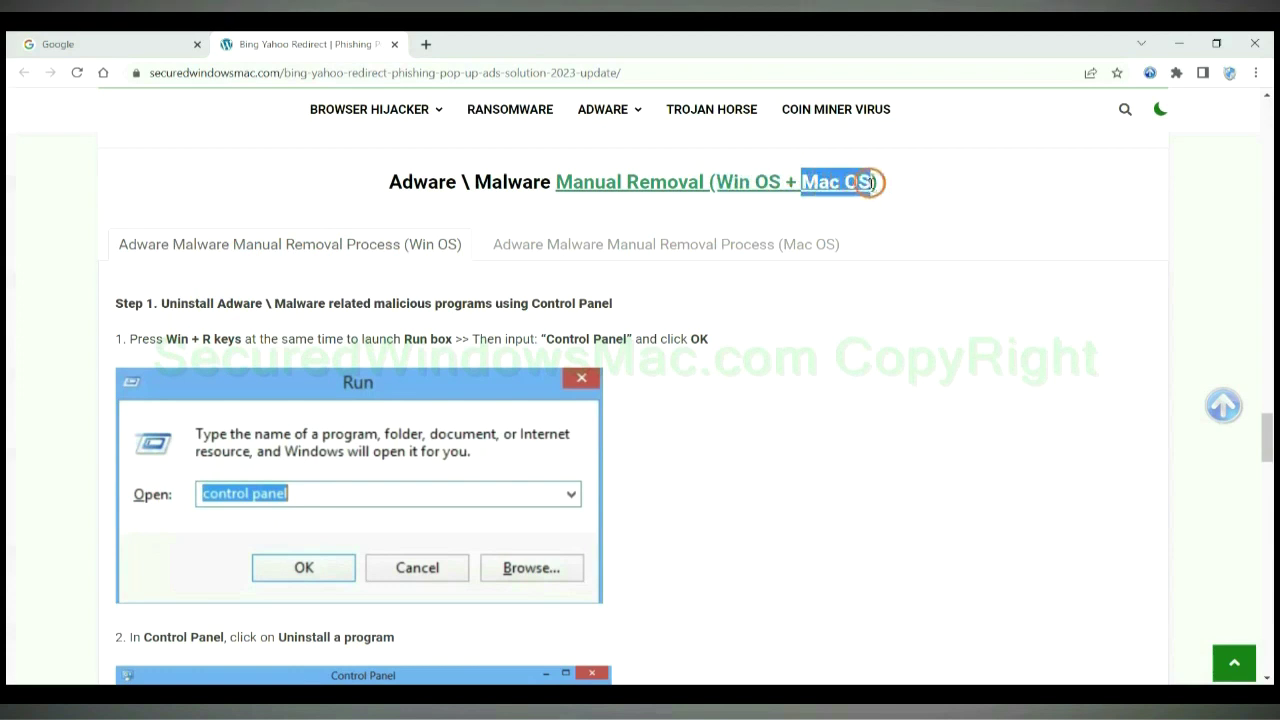
{"action": "left_click", "coordinate": [656, 242]}
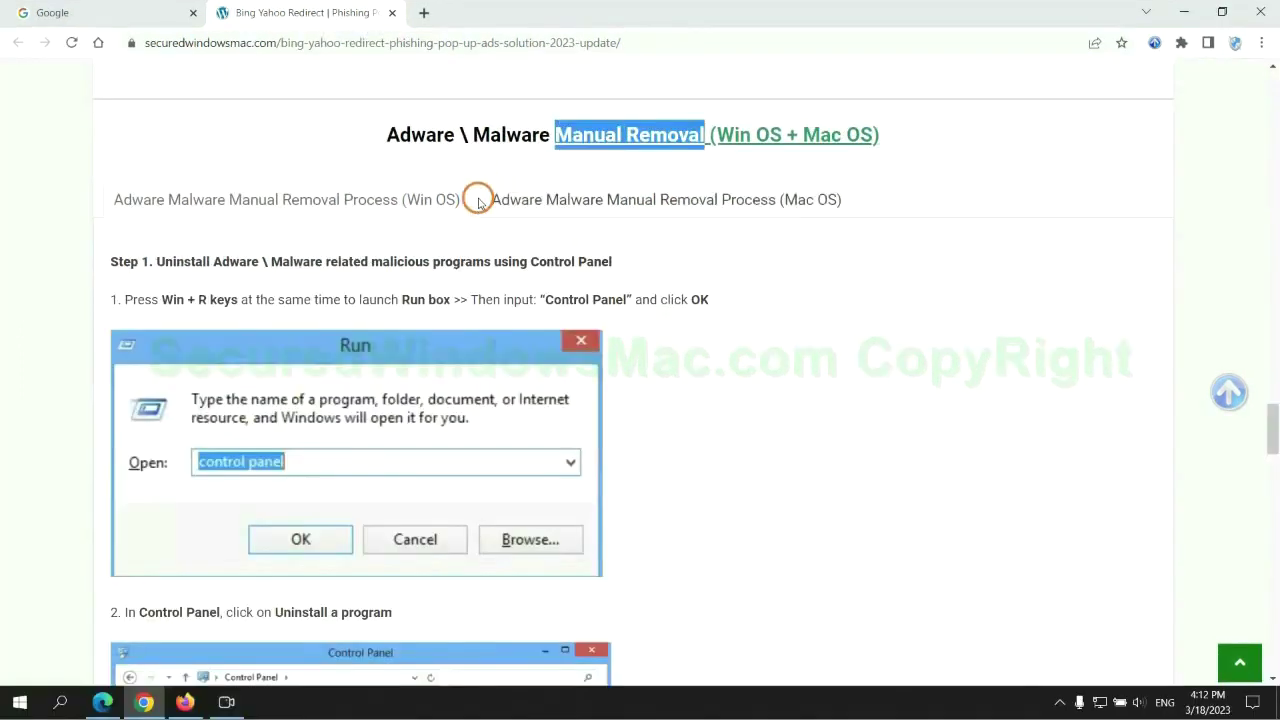
{"action": "scroll", "coordinate": [480, 349], "scroll_direction": "down", "scroll_amount": 1}
{"action": "scroll", "coordinate": [478, 350], "scroll_direction": "up", "scroll_amount": 2}
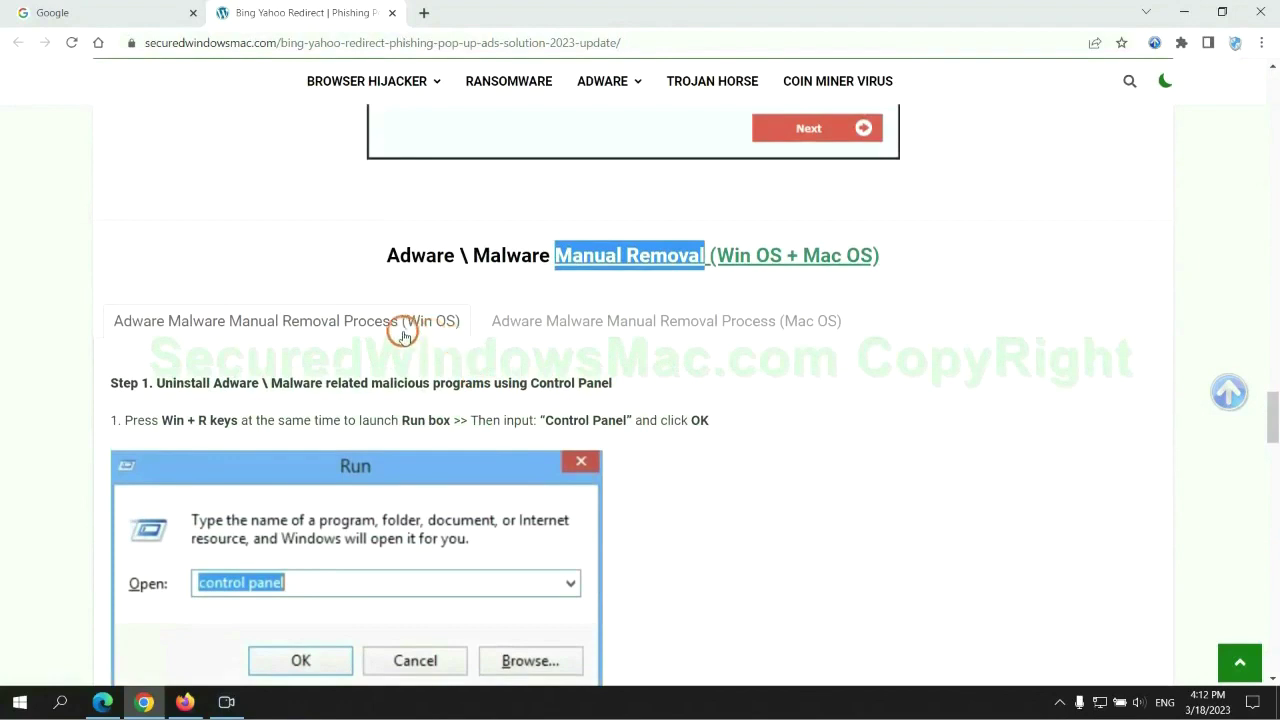
{"action": "scroll", "coordinate": [403, 331], "scroll_direction": "down", "scroll_amount": 2}
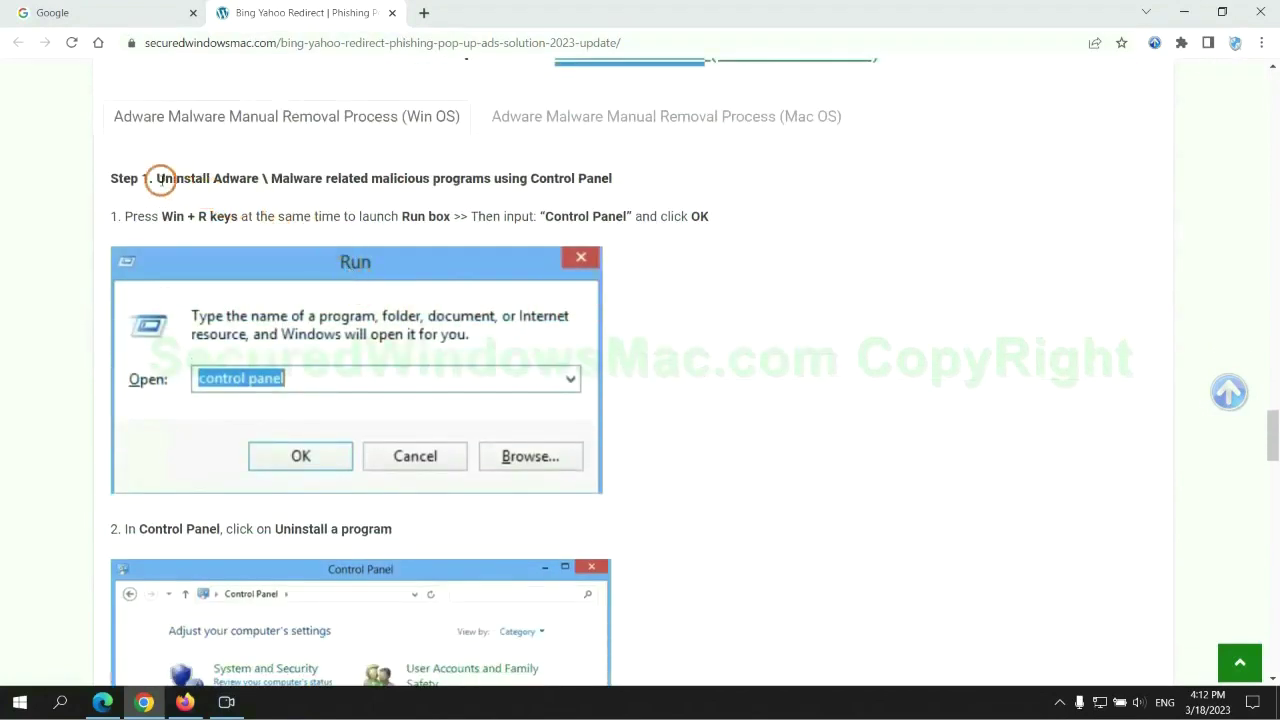
{"action": "left_click_drag", "start_coordinate": [157, 180], "coordinate": [491, 183]}
{"action": "left_click", "coordinate": [849, 260]}
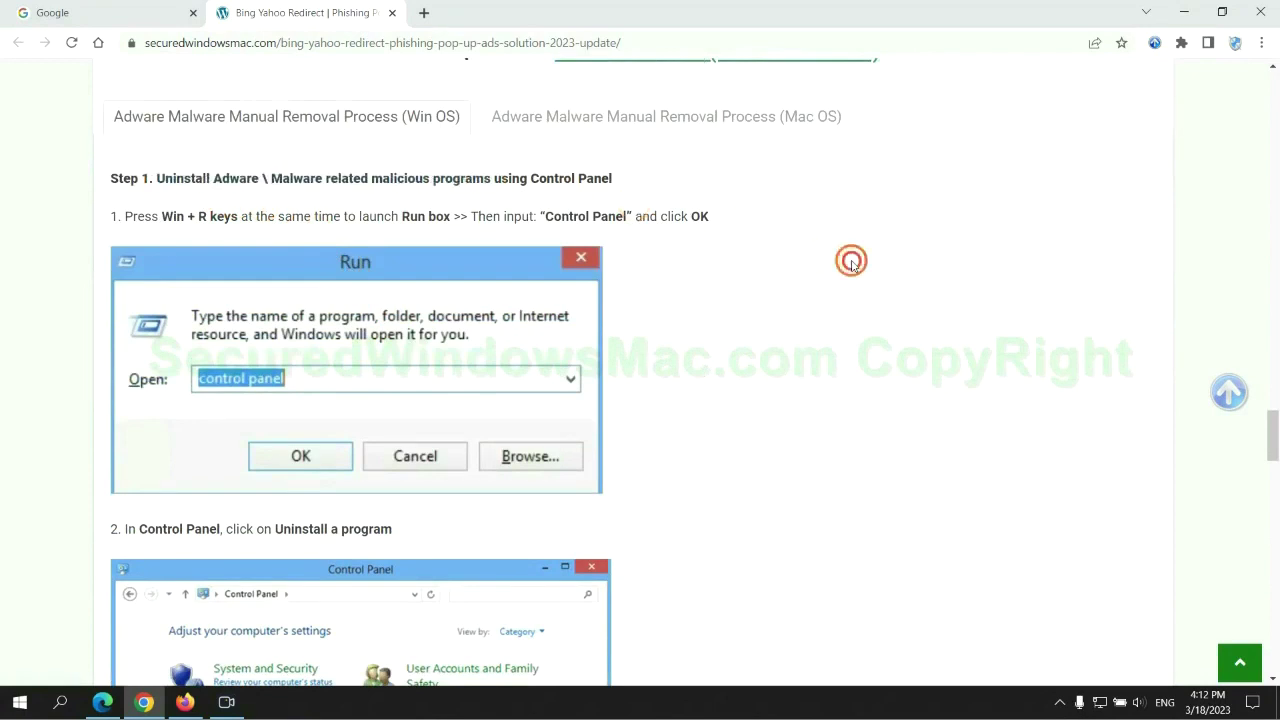
{"action": "scroll", "coordinate": [849, 260], "scroll_direction": "down", "scroll_amount": 2}
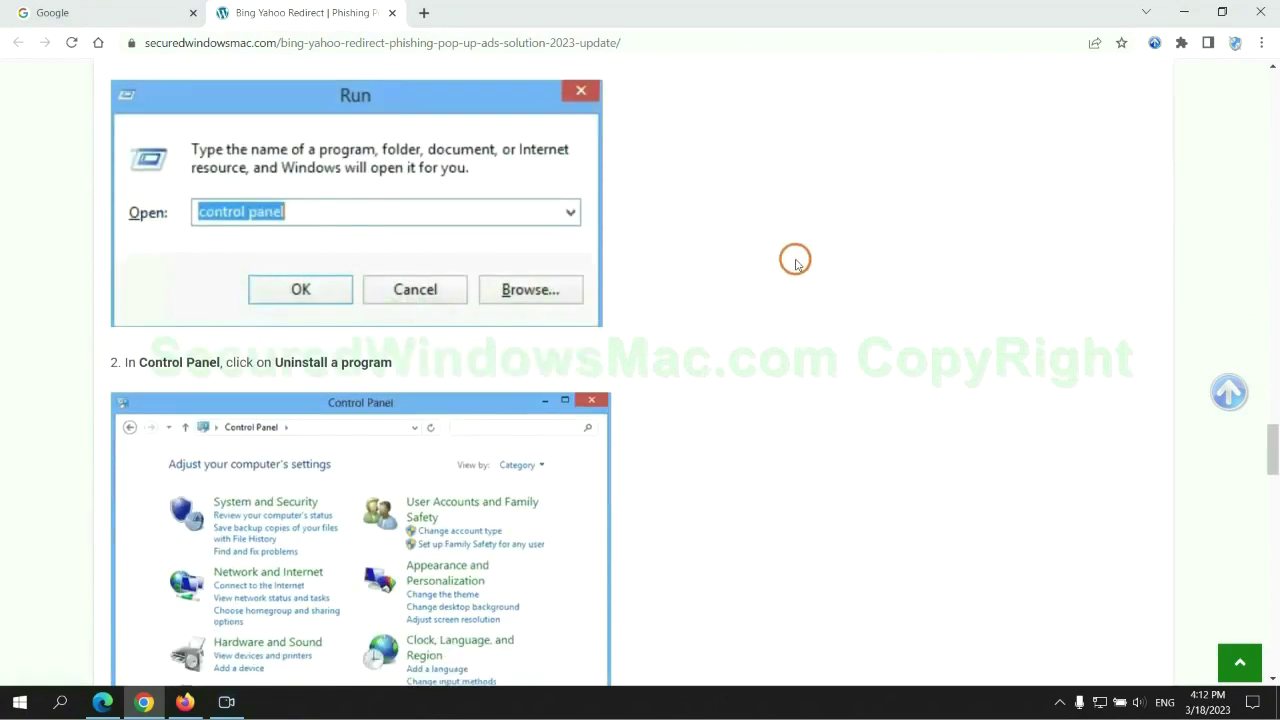
Step: Launch Control Panel with the Run command "control panel" and show the programs available to uninstall
{"action": "key", "text": "super+r"}
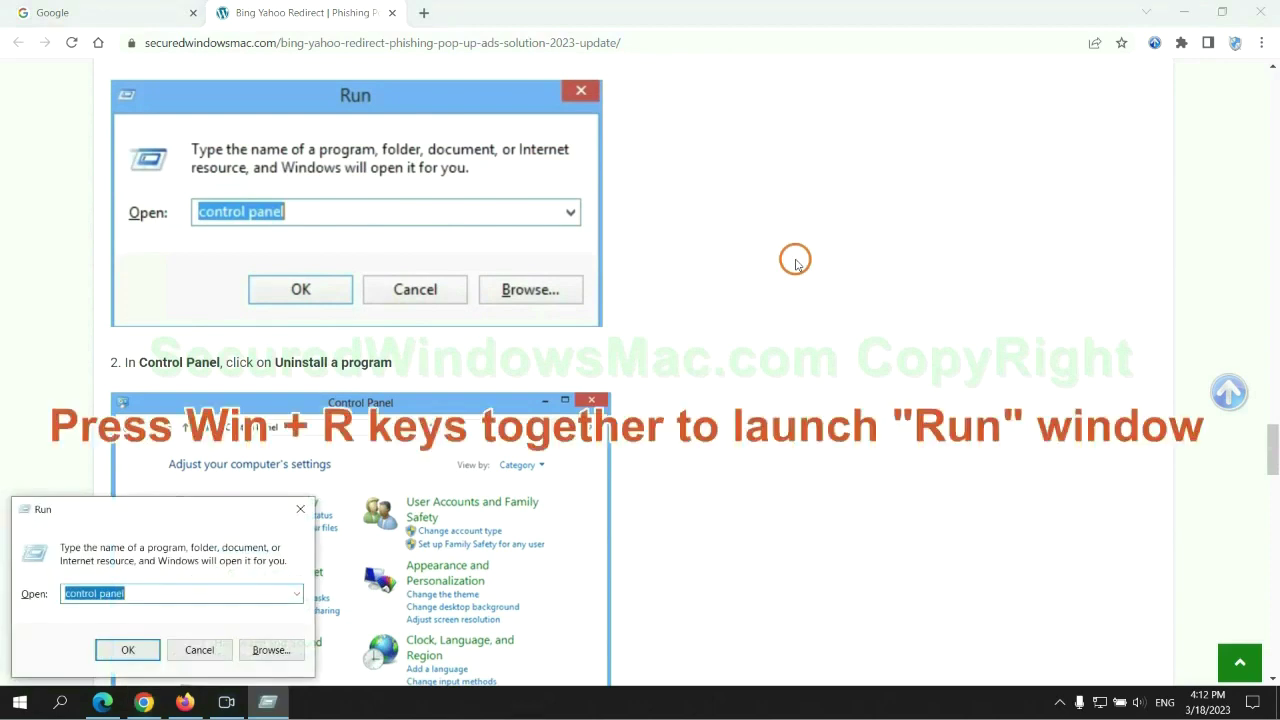
{"action": "type", "text": "control"}
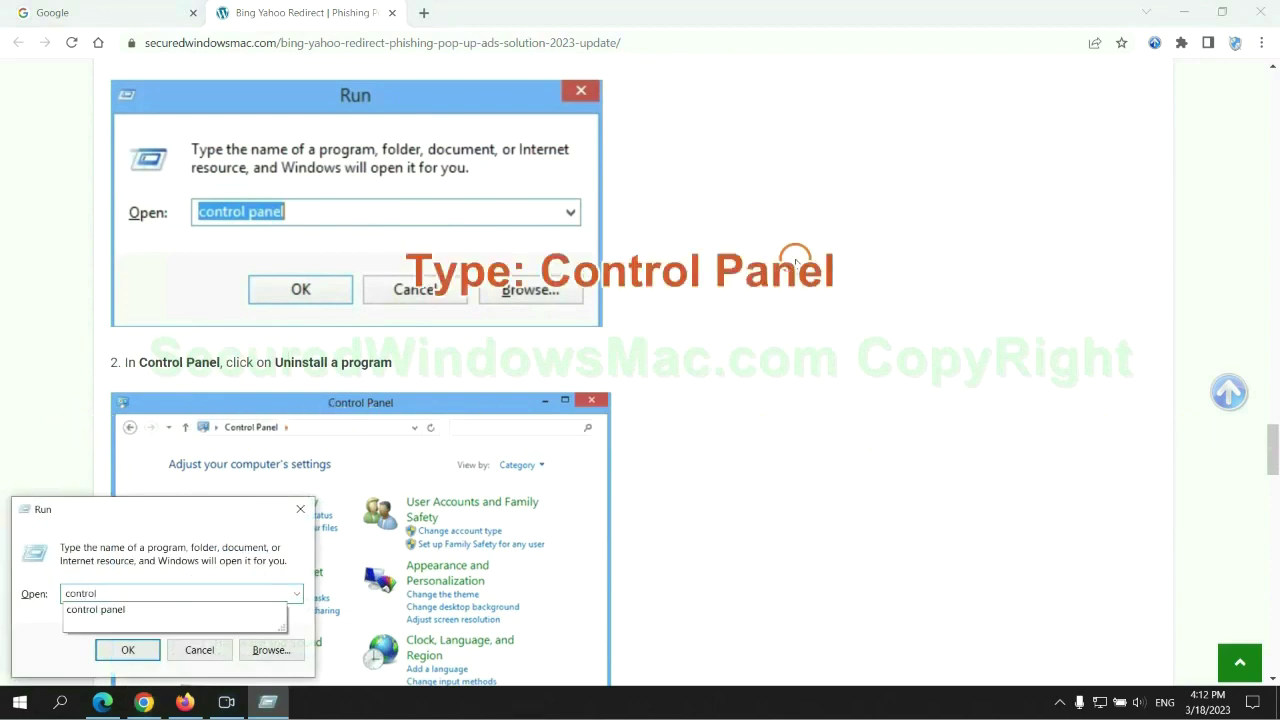
{"action": "type", "text": " panel"}
{"action": "key", "text": "Return"}
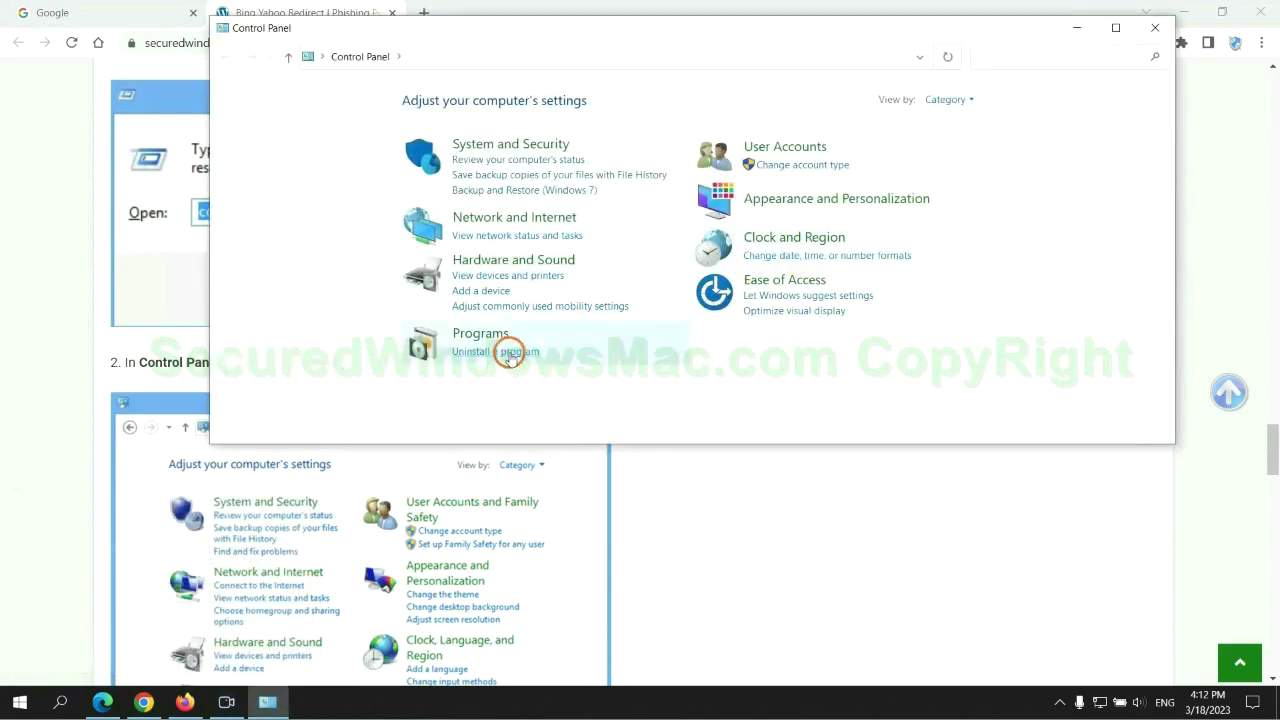
{"action": "left_click", "coordinate": [508, 352]}
Step: Bring up the options for Lantern in the installed programs list, and close the window without uninstalling it
{"action": "right_click", "coordinate": [419, 236]}
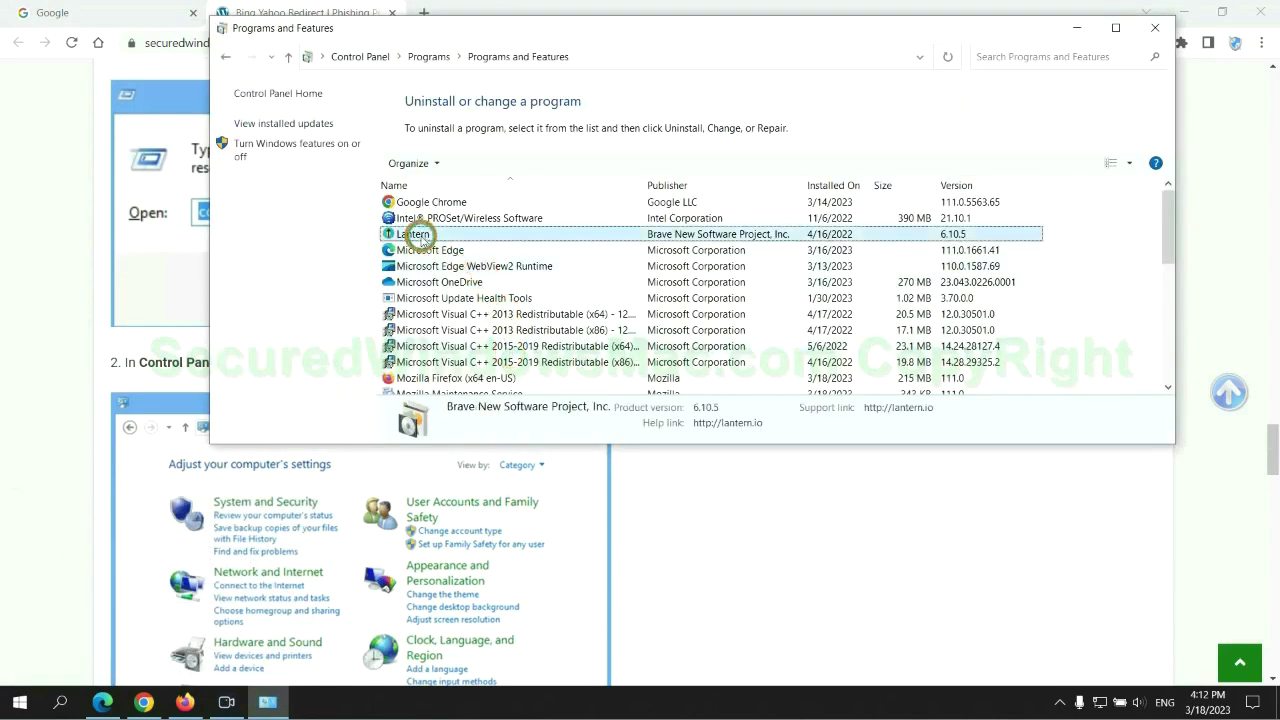
{"action": "left_click", "coordinate": [1153, 29]}
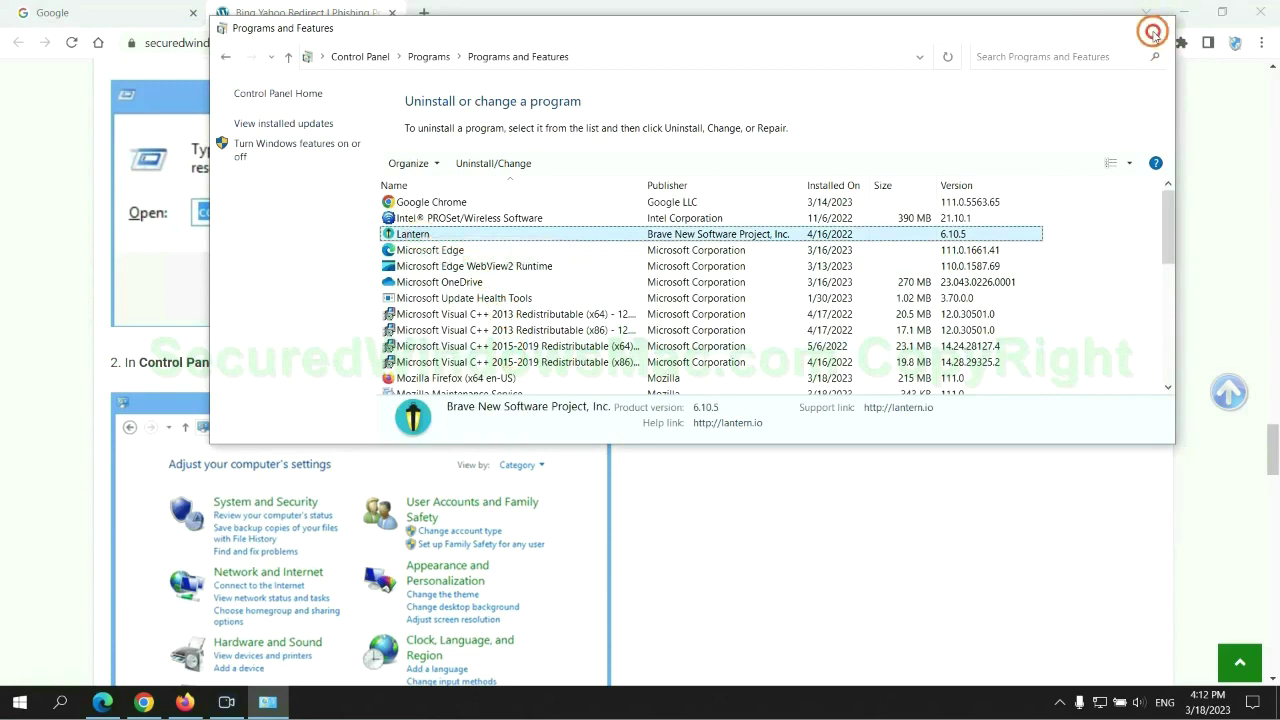
{"action": "left_click", "coordinate": [1155, 27]}
Step: Switch to Microsoft Edge, remove the McAfee WebAdvisor extension, and close the extensions page
{"action": "scroll", "coordinate": [380, 423], "scroll_direction": "down", "scroll_amount": 6}
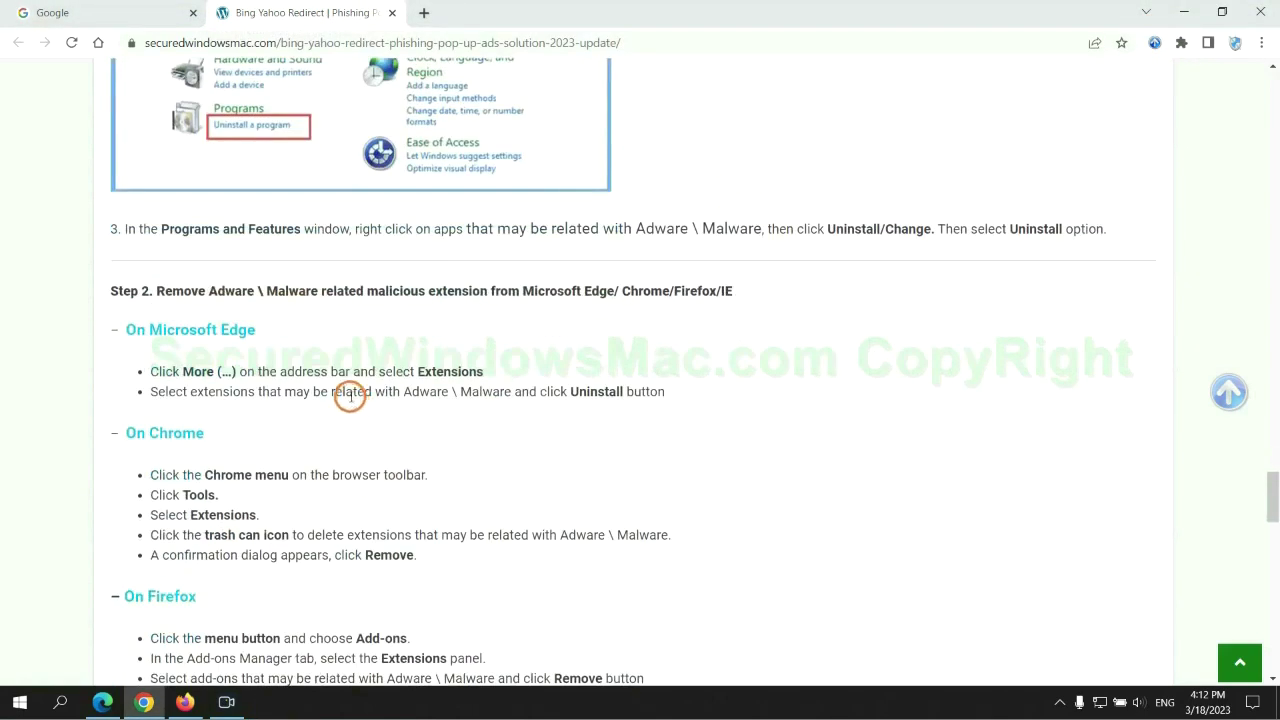
{"action": "left_click_drag", "start_coordinate": [364, 291], "coordinate": [495, 292]}
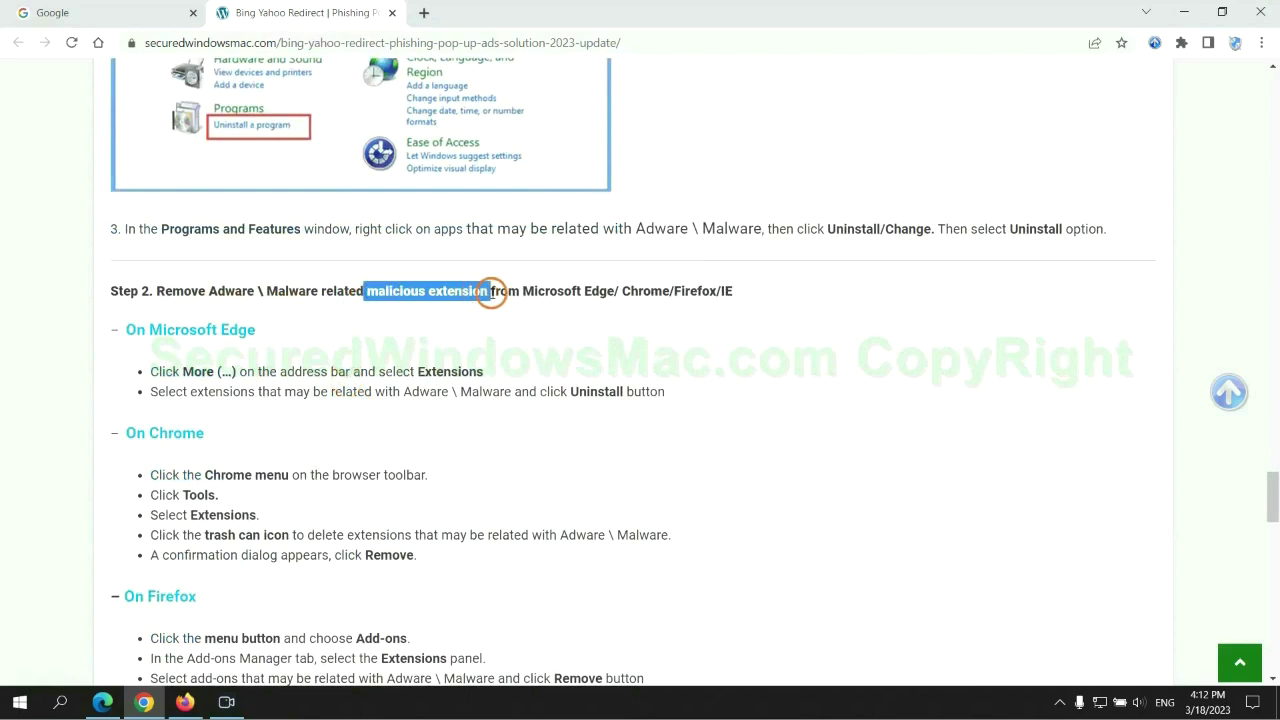
{"action": "left_click", "coordinate": [440, 335]}
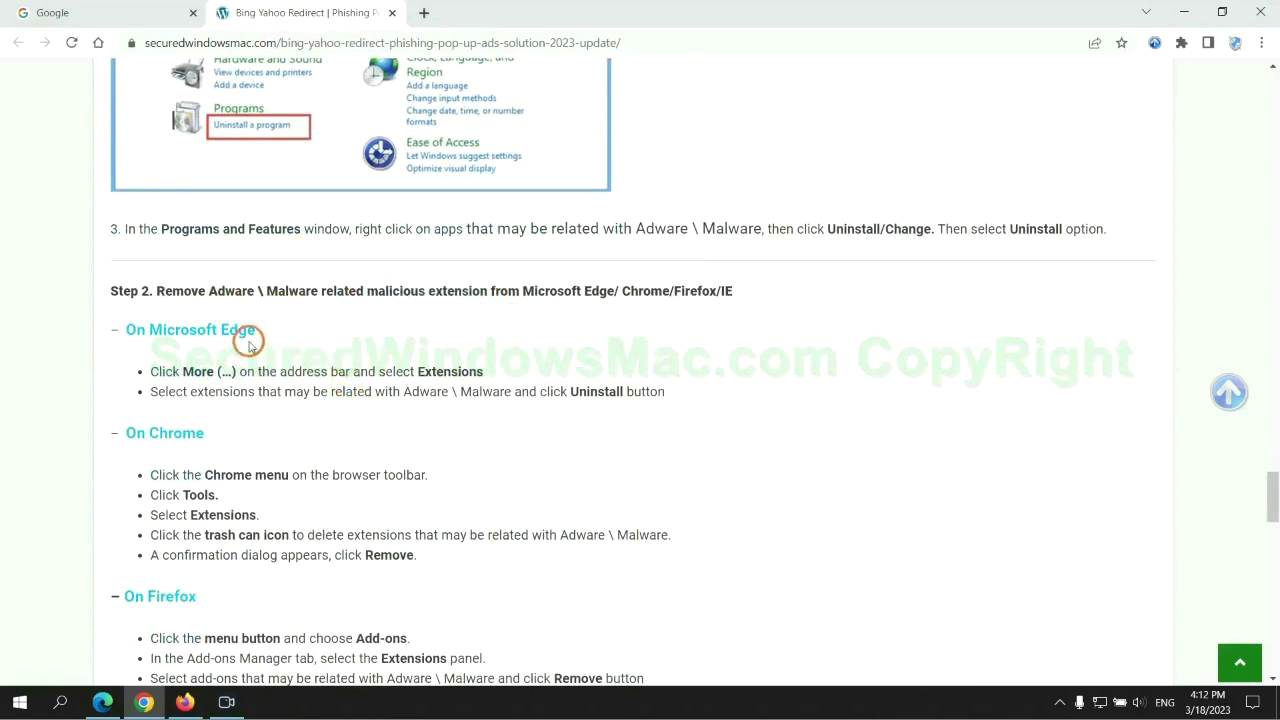
{"action": "left_click", "coordinate": [105, 698]}
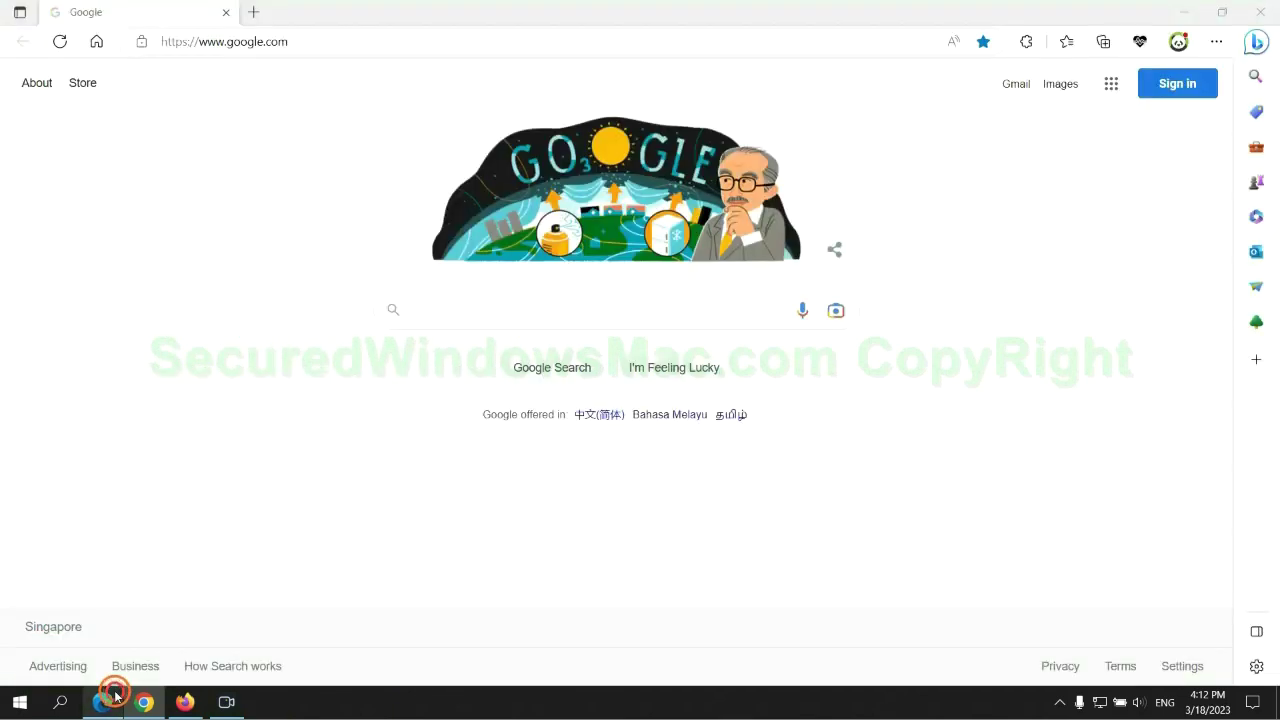
{"action": "left_click", "coordinate": [1061, 43]}
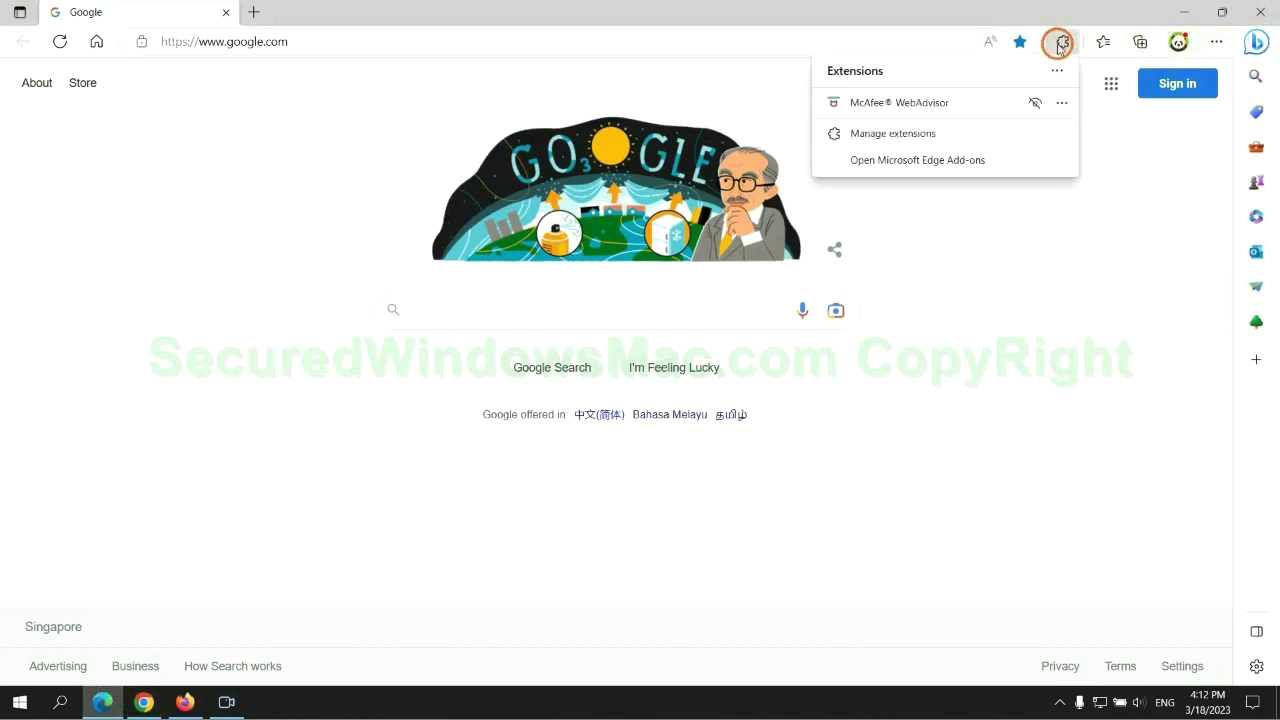
{"action": "left_click", "coordinate": [887, 130]}
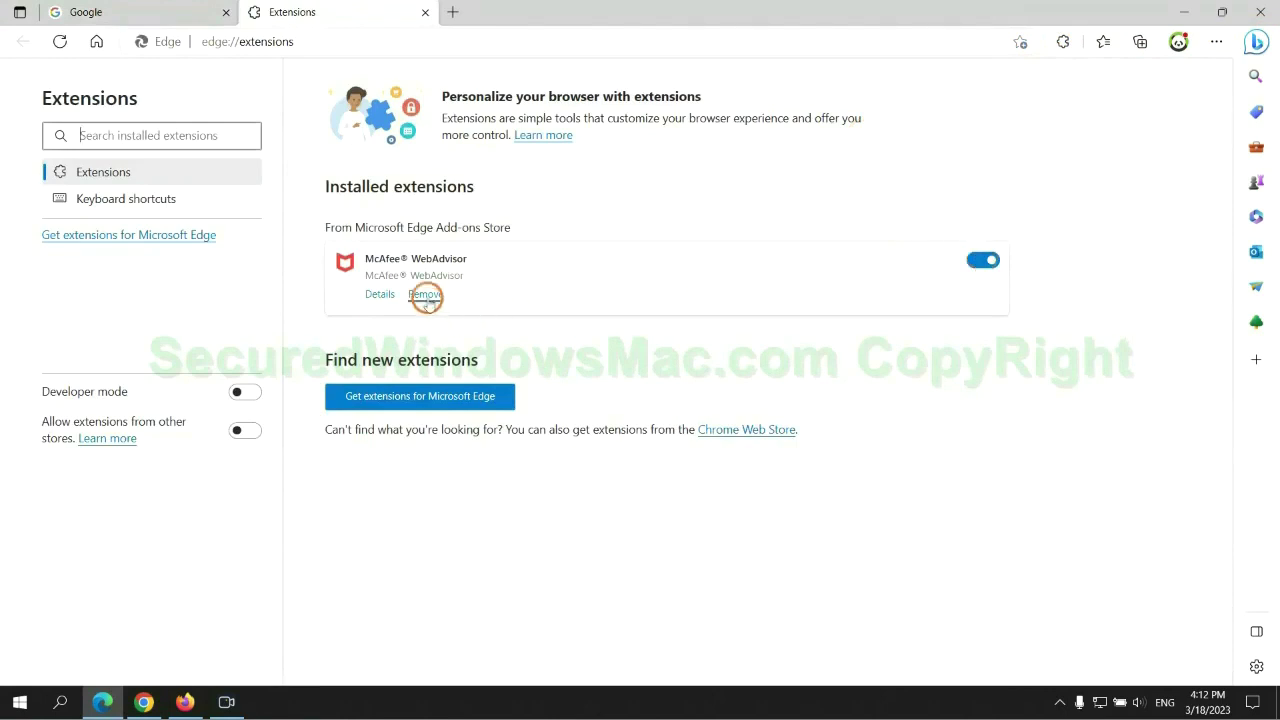
{"action": "left_click", "coordinate": [425, 295]}
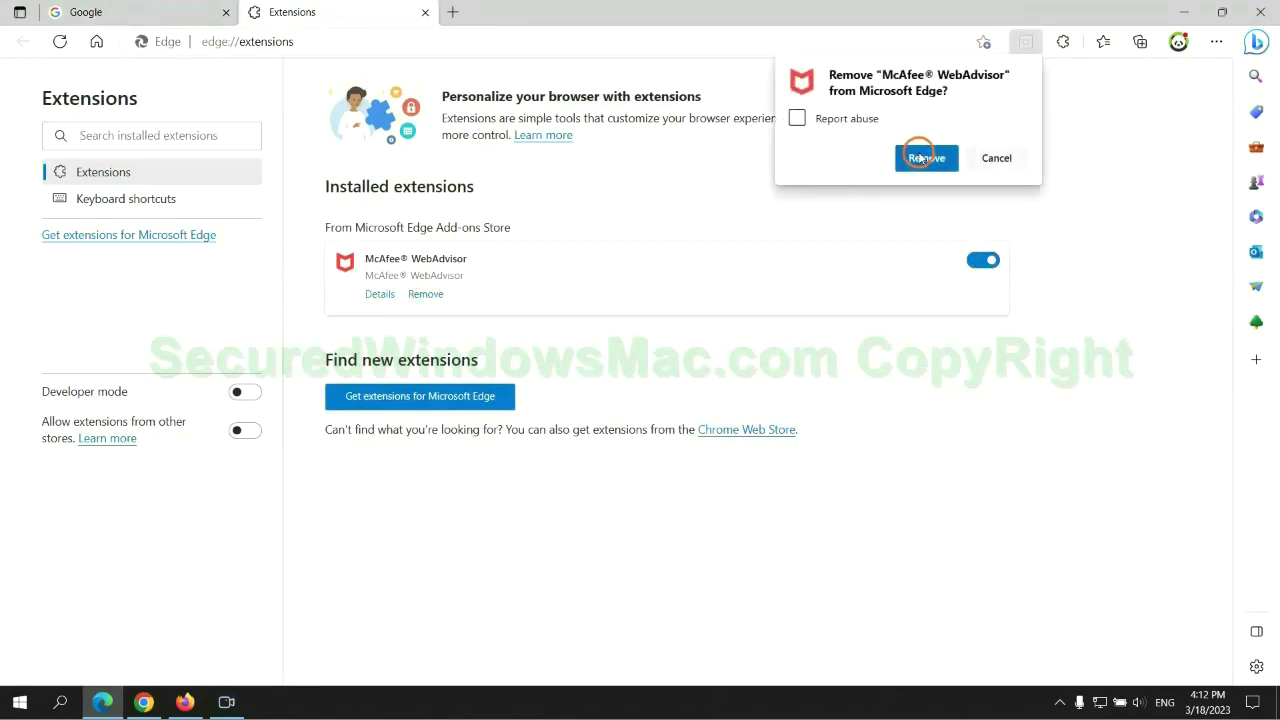
{"action": "left_click", "coordinate": [920, 158]}
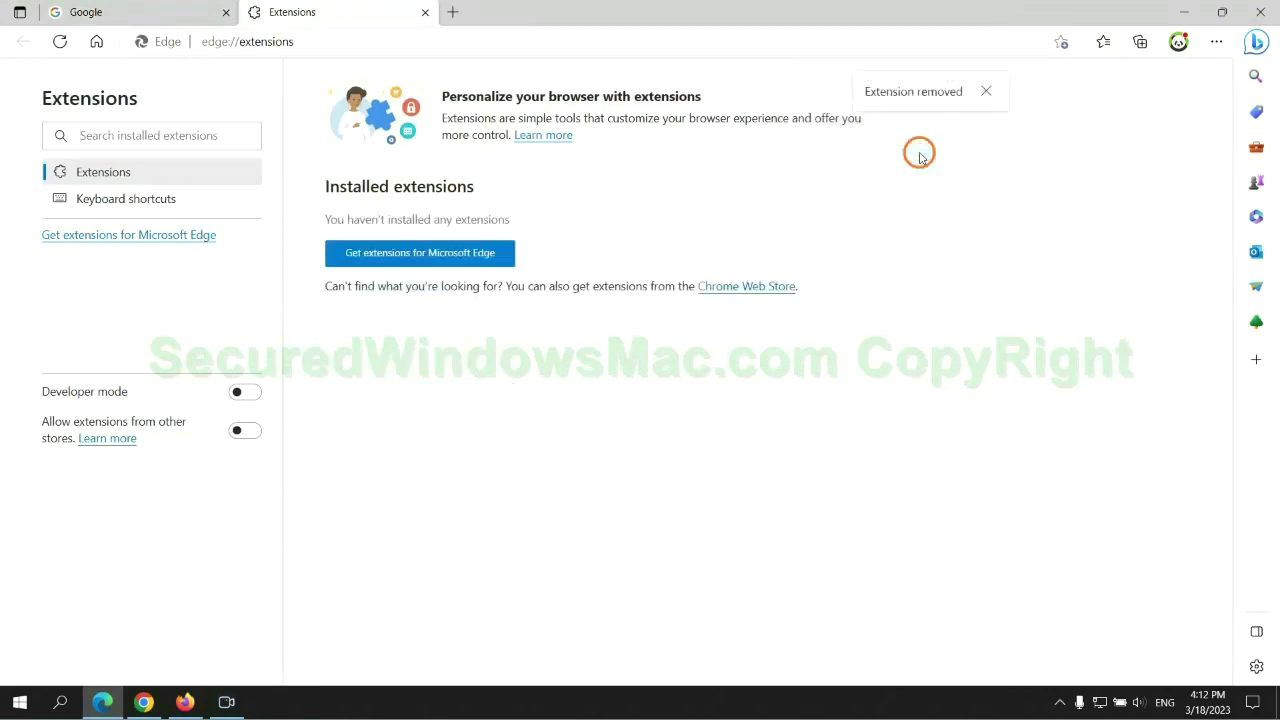
{"action": "left_click", "coordinate": [425, 13]}
Step: Switch to Chrome, remove the Ecosia extension, and close the uninstall feedback page
{"action": "left_click", "coordinate": [155, 706]}
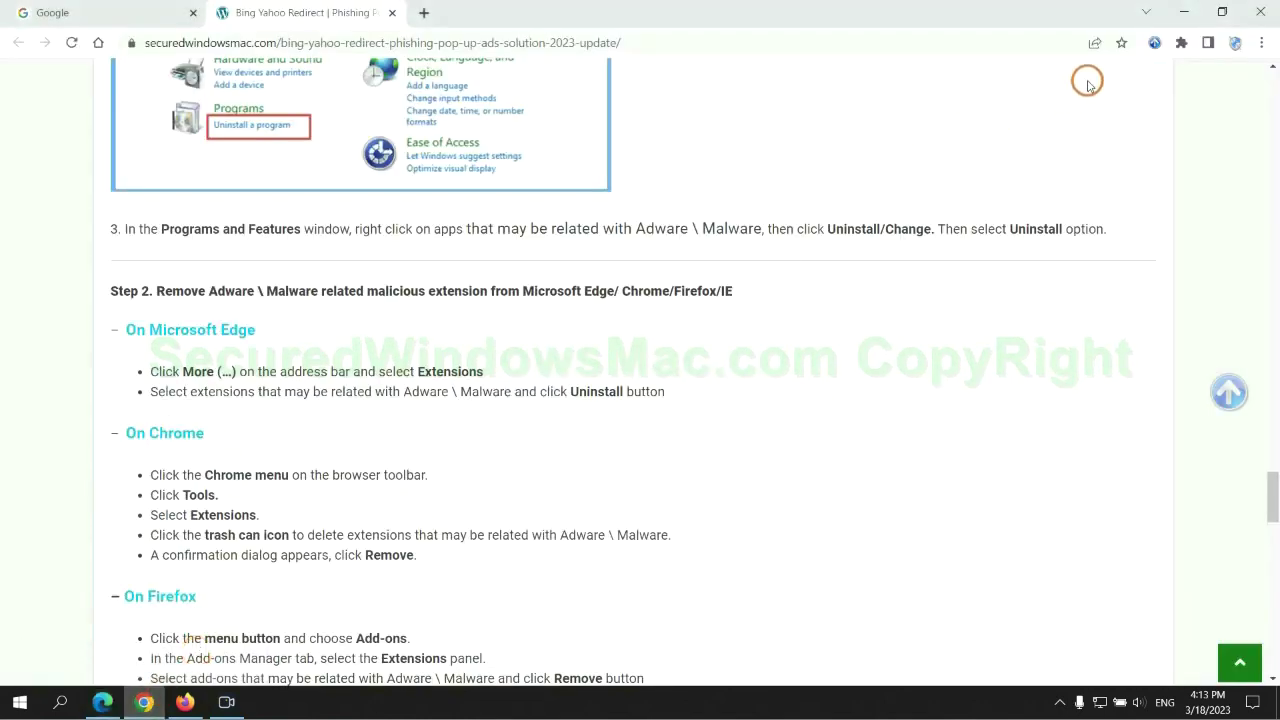
{"action": "left_click", "coordinate": [1181, 43]}
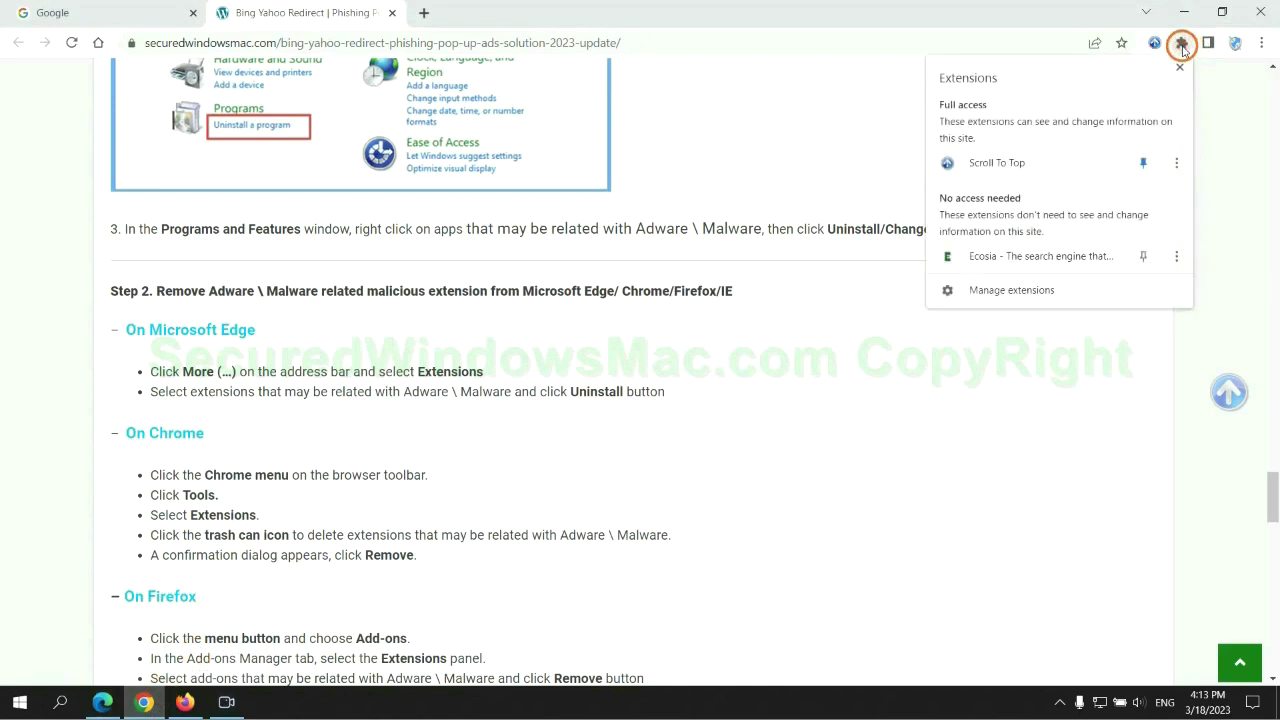
{"action": "left_click", "coordinate": [1041, 291]}
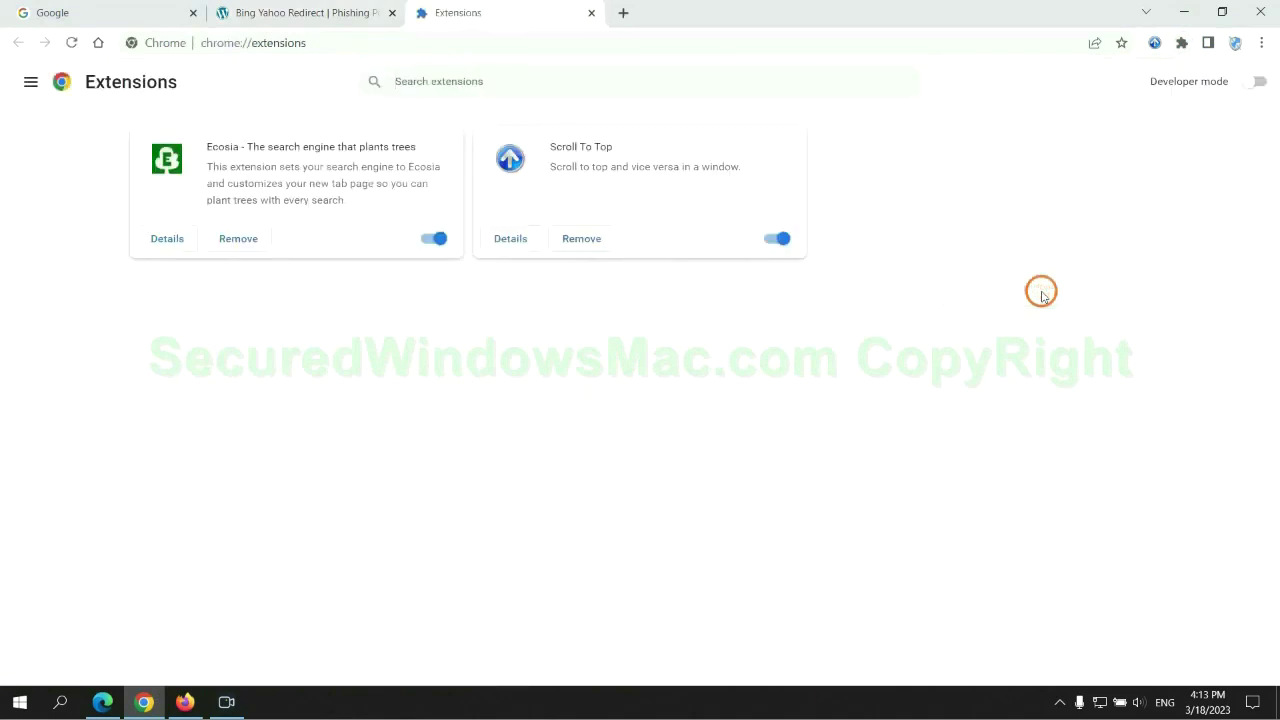
{"action": "left_click", "coordinate": [238, 238]}
{"action": "left_click", "coordinate": [1066, 177]}
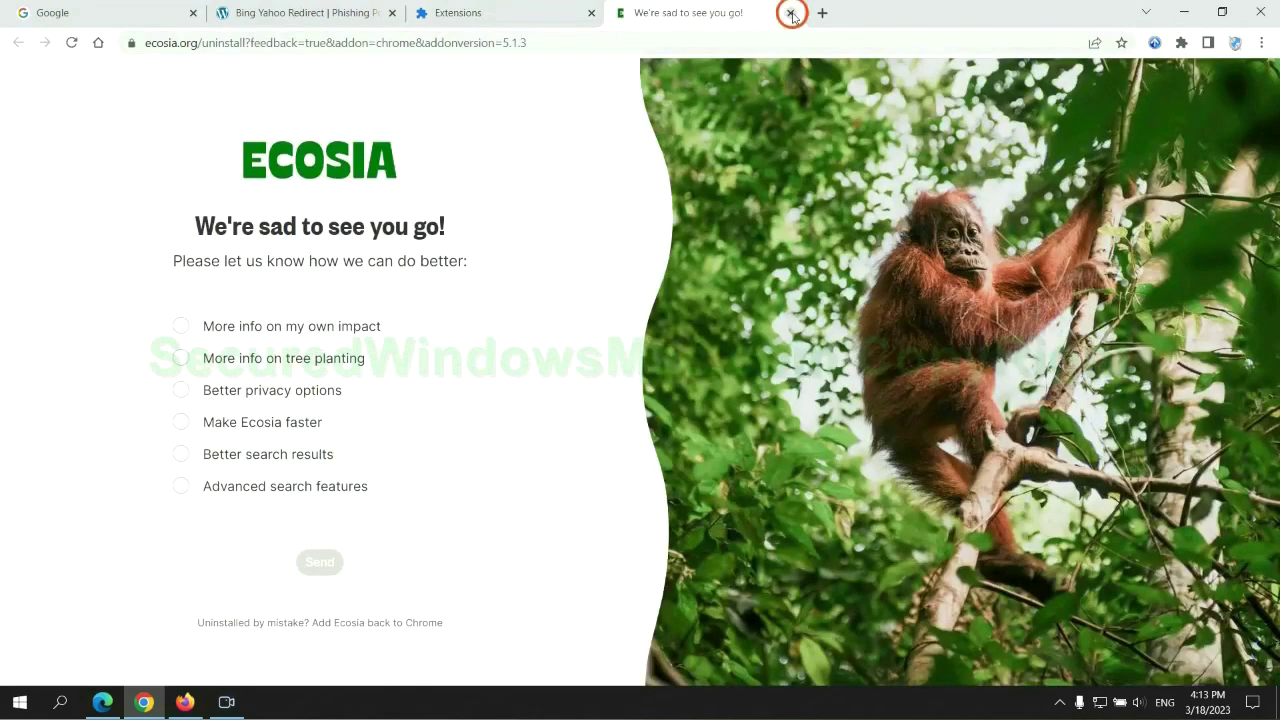
{"action": "left_click", "coordinate": [790, 12]}
Step: Switch to Firefox and remove the Enhancer for YouTube extension from the add-ons manager
{"action": "left_click", "coordinate": [185, 702]}
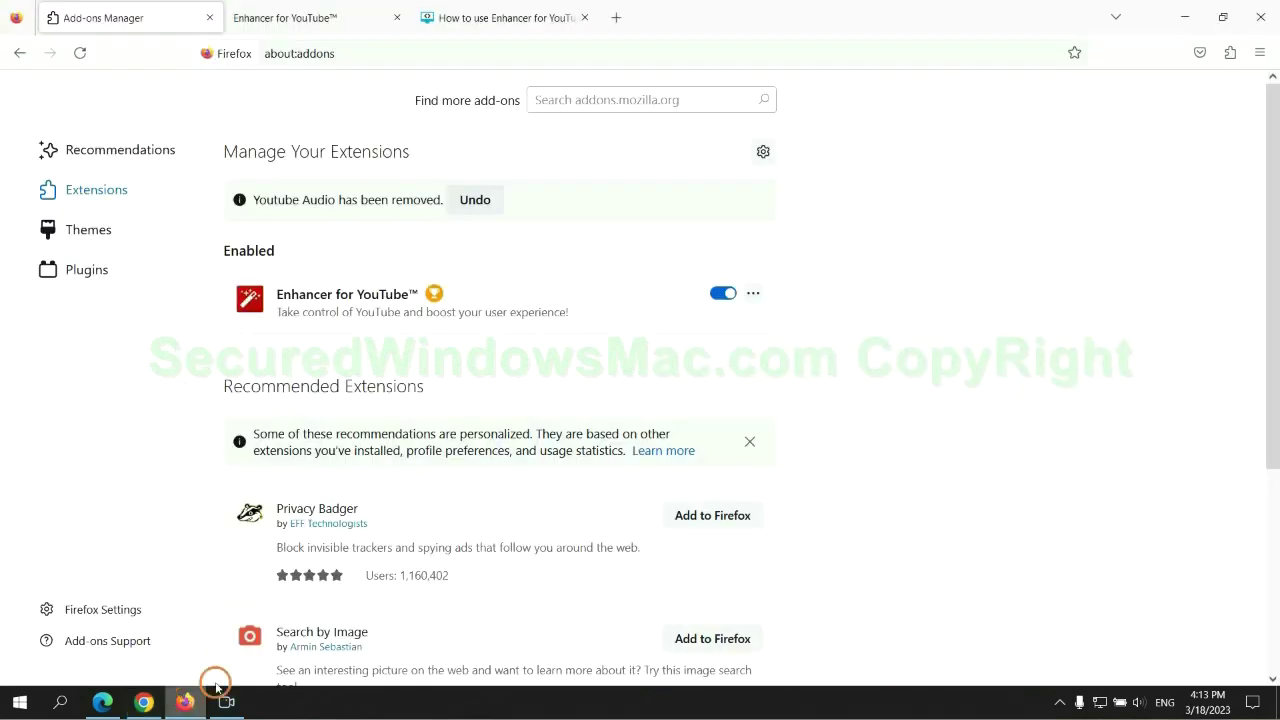
{"action": "left_click", "coordinate": [1229, 55]}
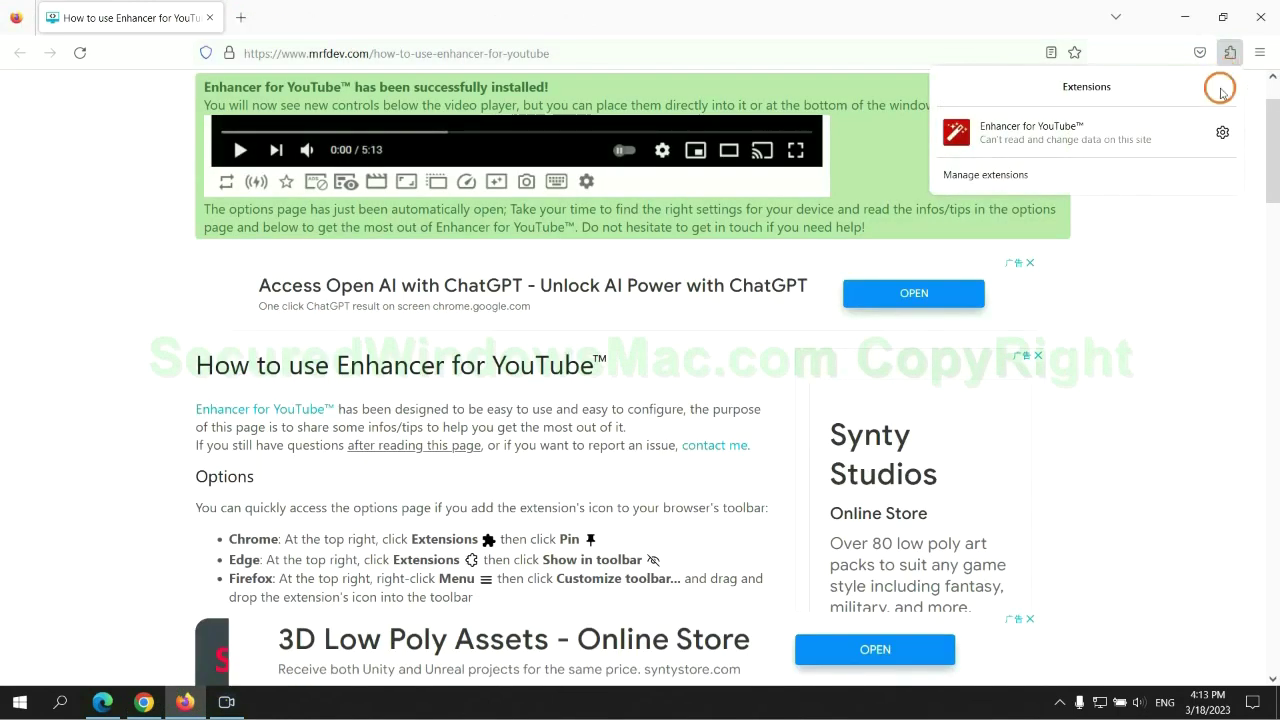
{"action": "left_click", "coordinate": [1106, 172]}
{"action": "left_click", "coordinate": [753, 244]}
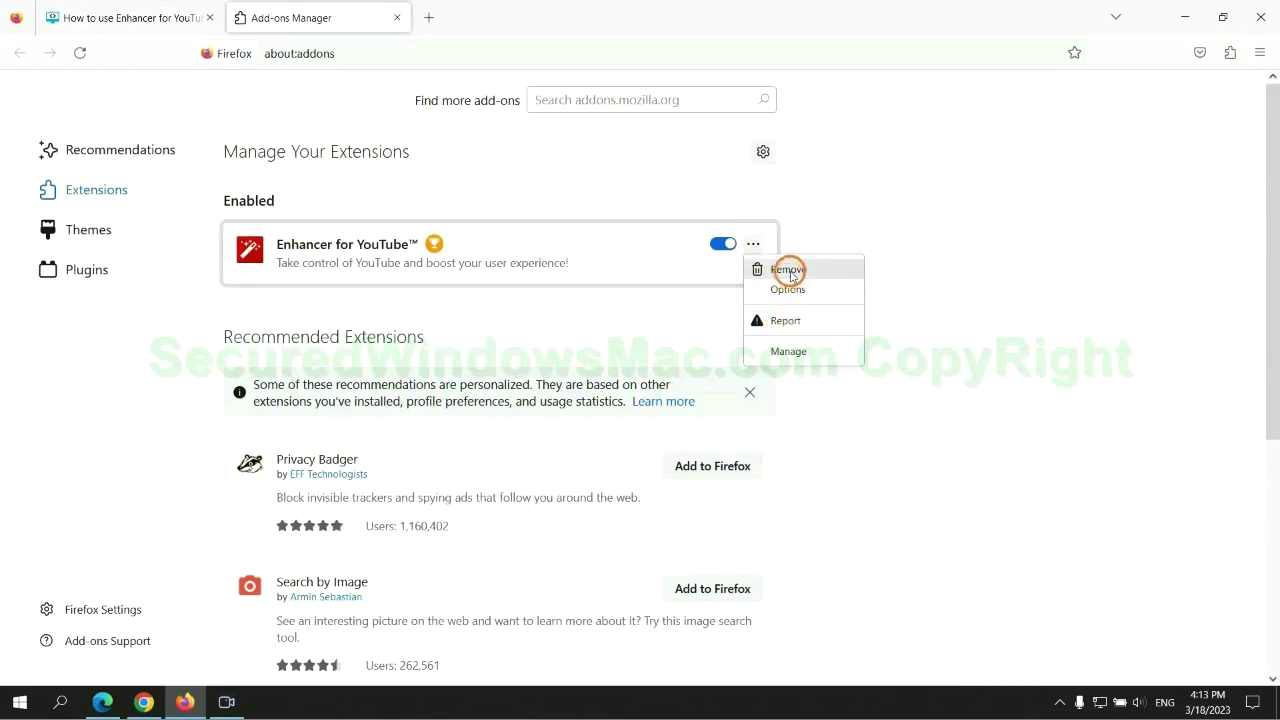
{"action": "left_click", "coordinate": [784, 268]}
{"action": "left_click", "coordinate": [710, 149]}
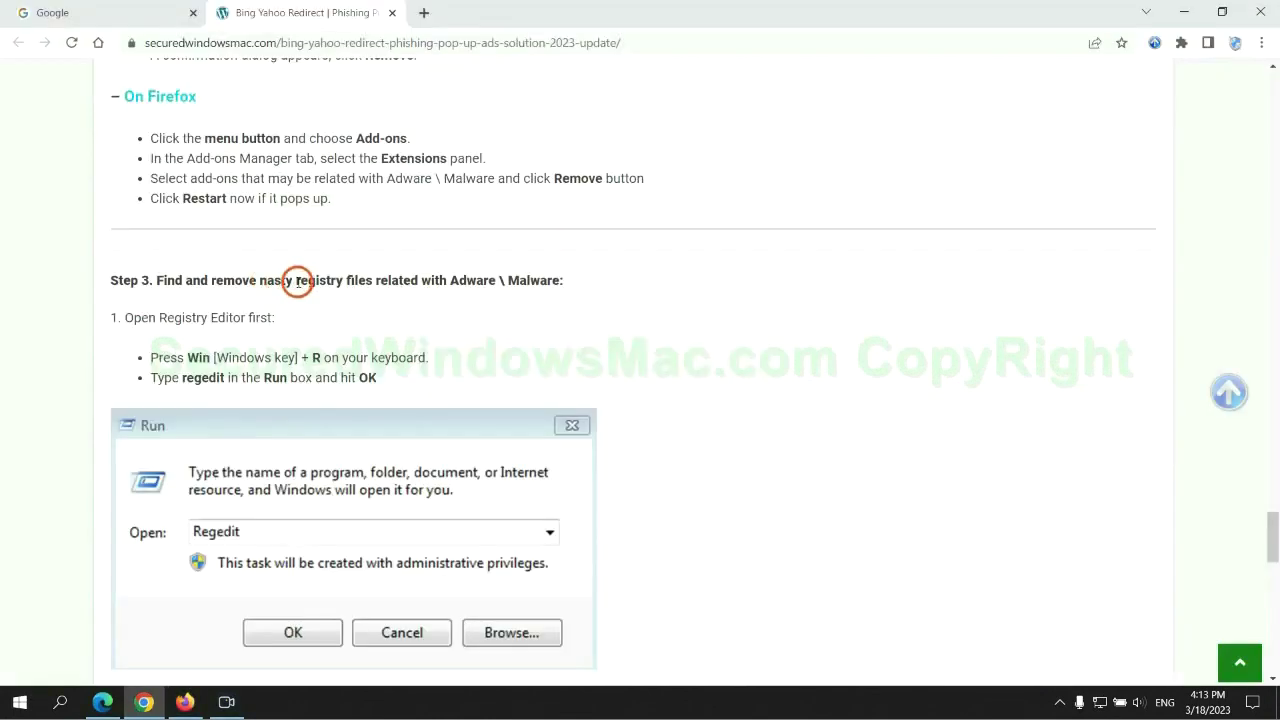
Step: Follow Step 3 of the guide and launch Registry Editor with the Run command "regedit"
{"action": "left_click_drag", "start_coordinate": [297, 282], "coordinate": [366, 317]}
{"action": "left_click", "coordinate": [372, 317]}
{"action": "scroll", "coordinate": [372, 317], "scroll_direction": "down", "scroll_amount": 2}
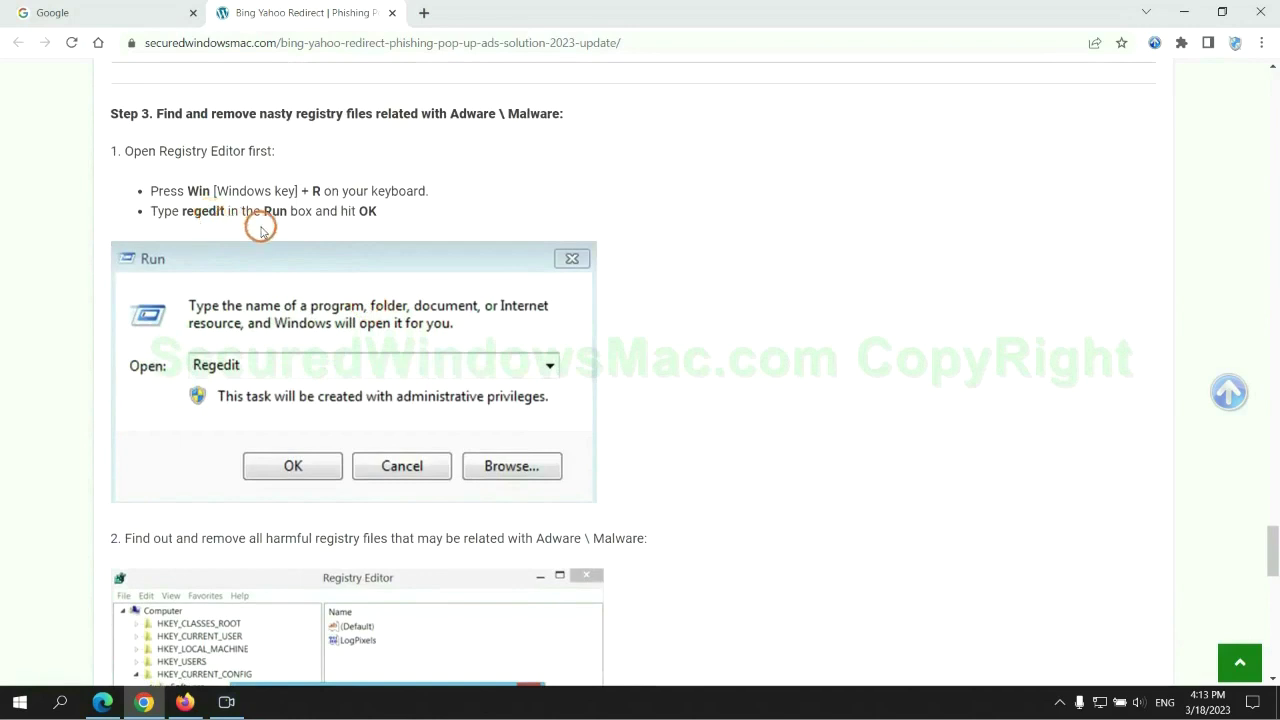
{"action": "key", "text": "super+r"}
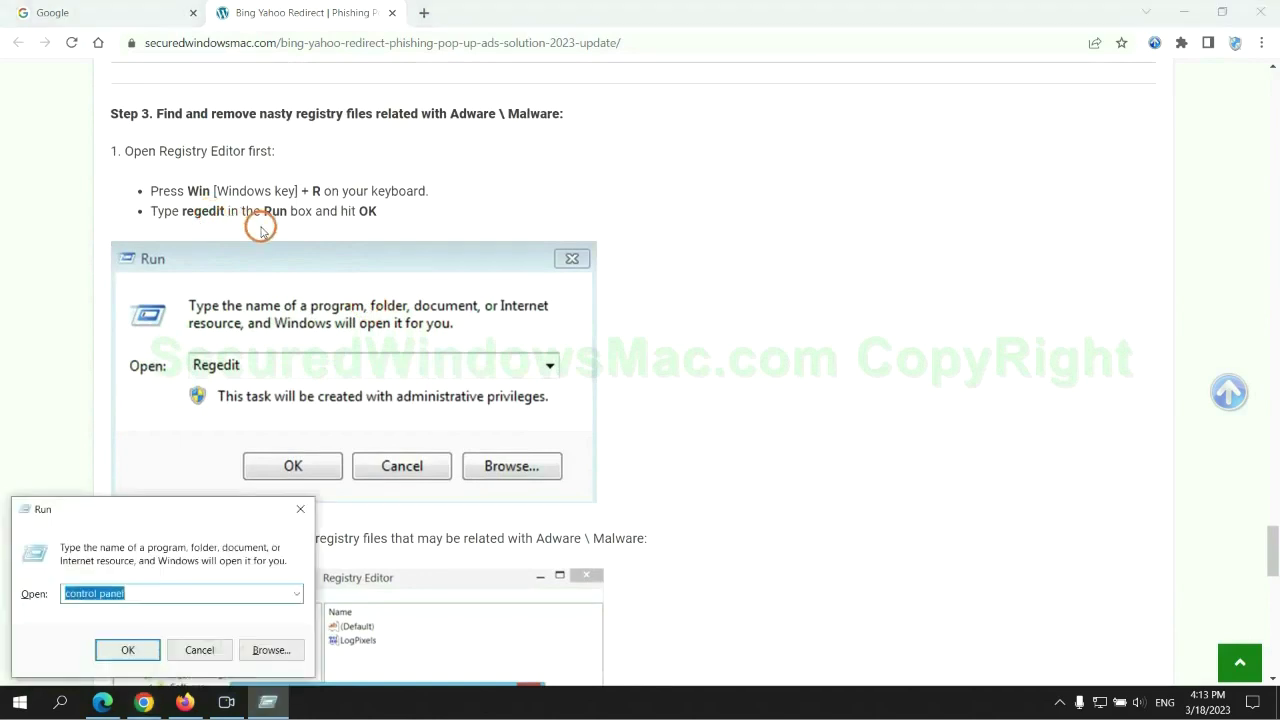
{"action": "type", "text": "rege"}
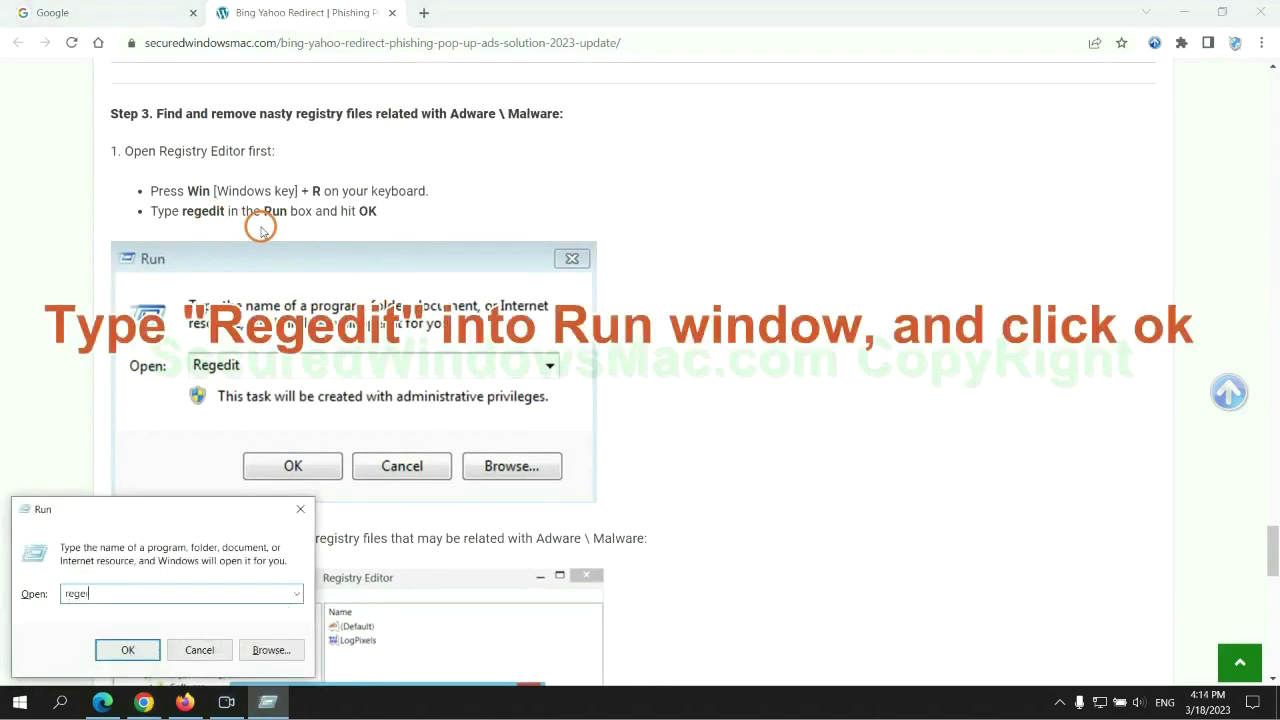
{"action": "type", "text": "dit"}
{"action": "key", "text": "Return"}
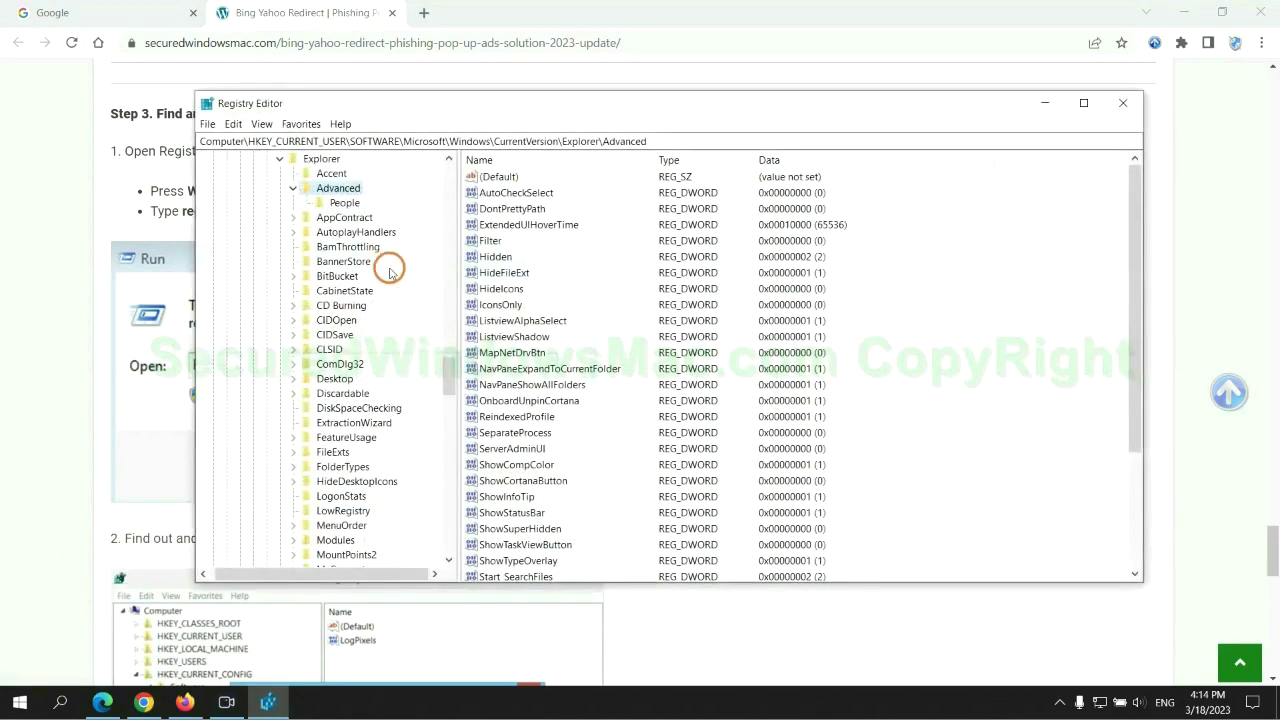
Step: Search the registry for "Apps" and bring up the options for the StoreAppsOnTaskbar value
{"action": "left_click", "coordinate": [233, 124]}
{"action": "left_click", "coordinate": [256, 240]}
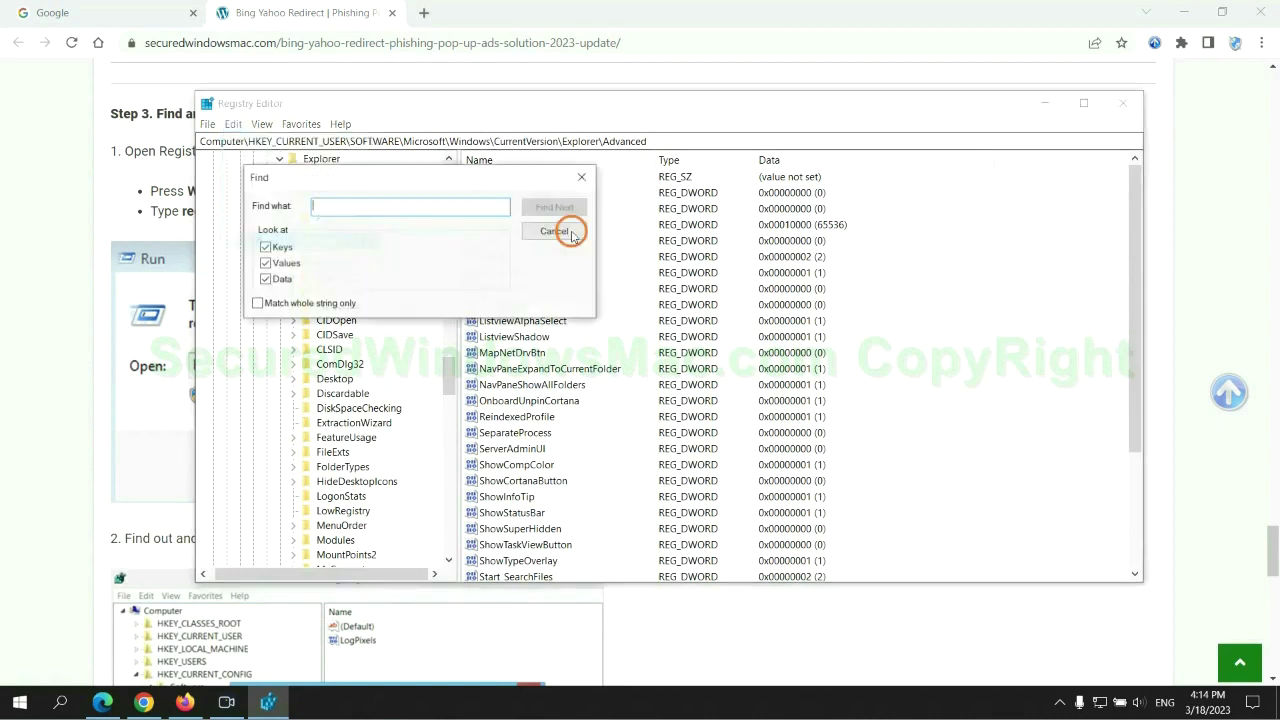
{"action": "type", "text": "Apps"}
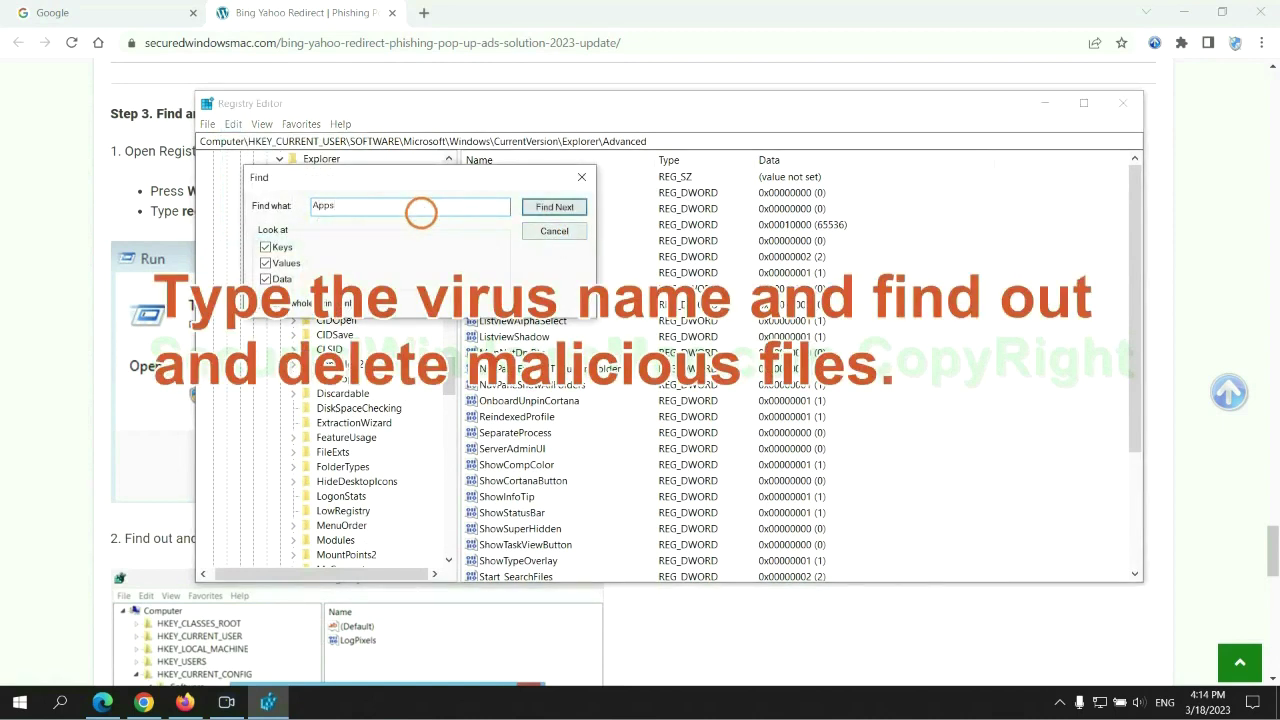
{"action": "key", "text": "Return"}
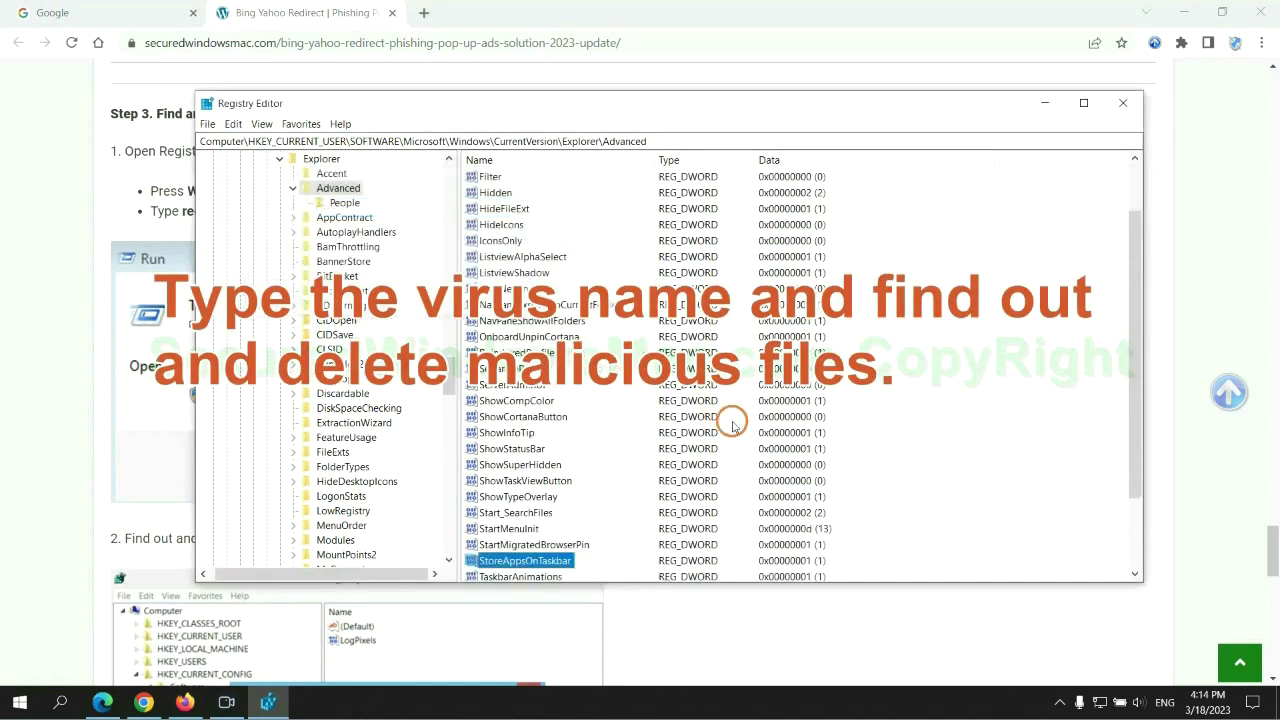
{"action": "scroll", "coordinate": [720, 415], "scroll_direction": "down", "scroll_amount": 2}
{"action": "right_click", "coordinate": [570, 467]}
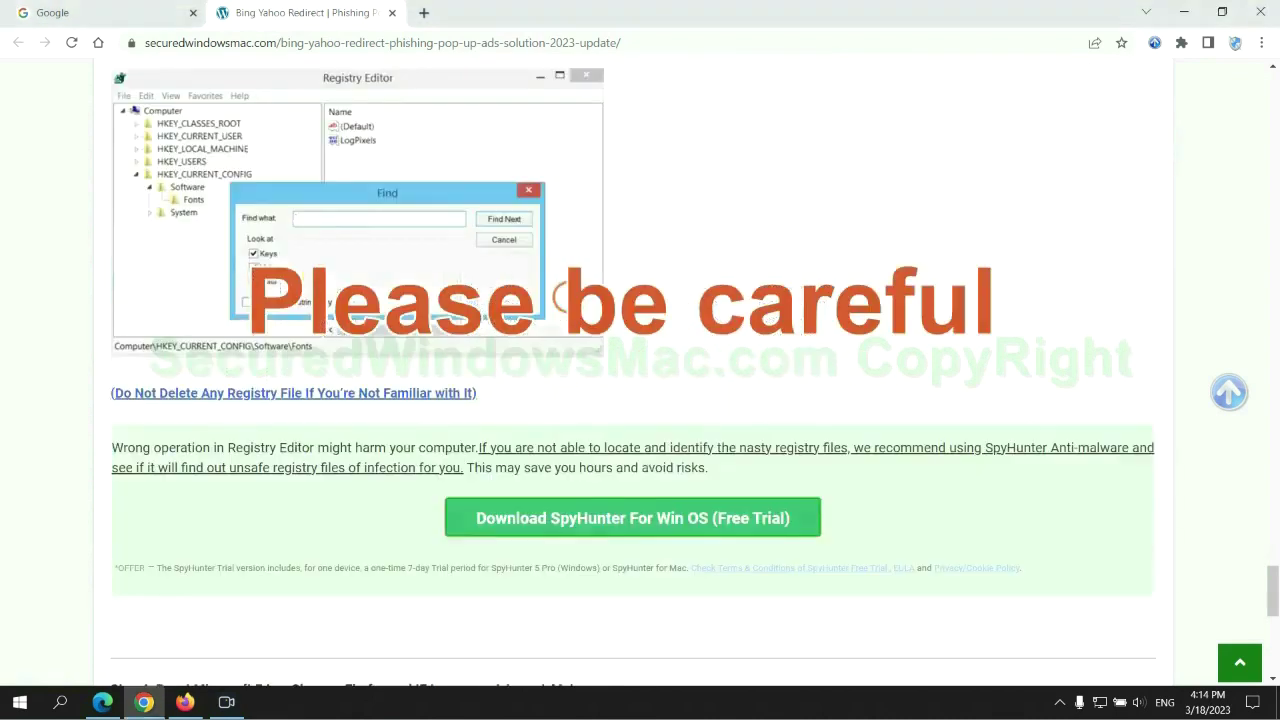
Step: Following the guide's Step 4, switch to Microsoft Edge and bring up the Clear browsing data options in its privacy settings
{"action": "scroll", "coordinate": [566, 295], "scroll_direction": "down", "scroll_amount": 1}
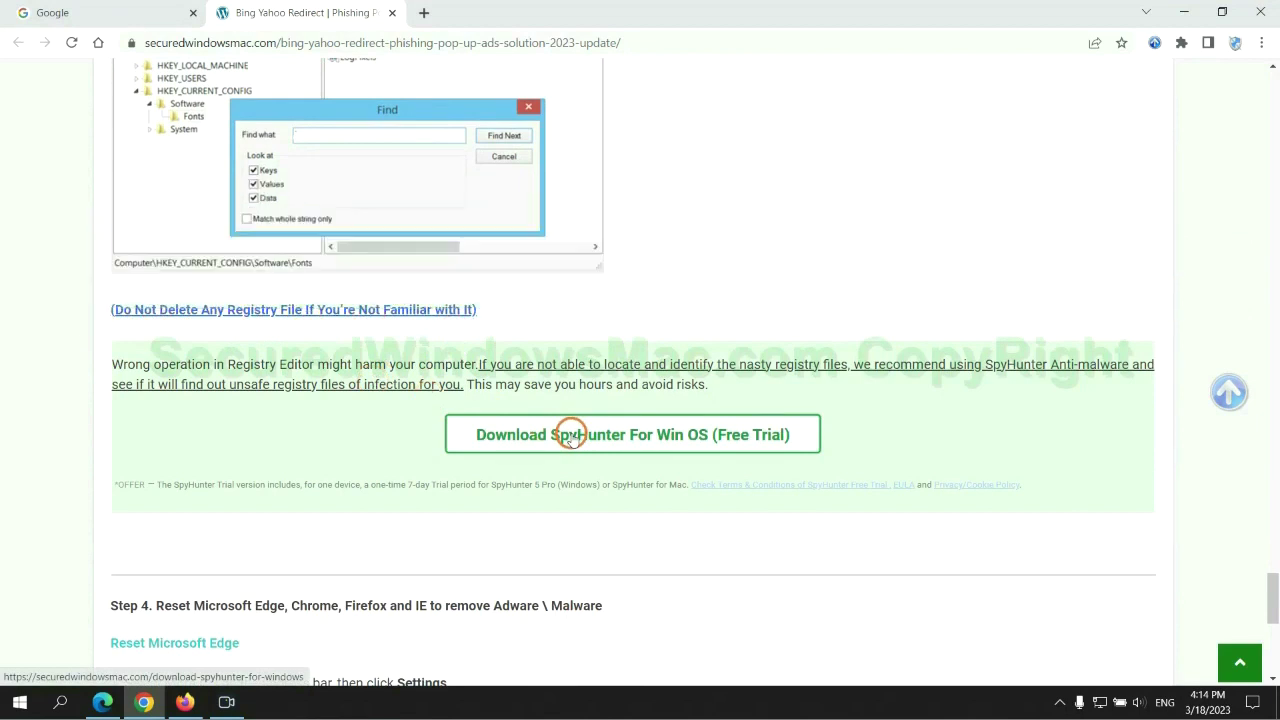
{"action": "scroll", "coordinate": [571, 434], "scroll_direction": "down", "scroll_amount": 5}
{"action": "double_click", "coordinate": [171, 105]}
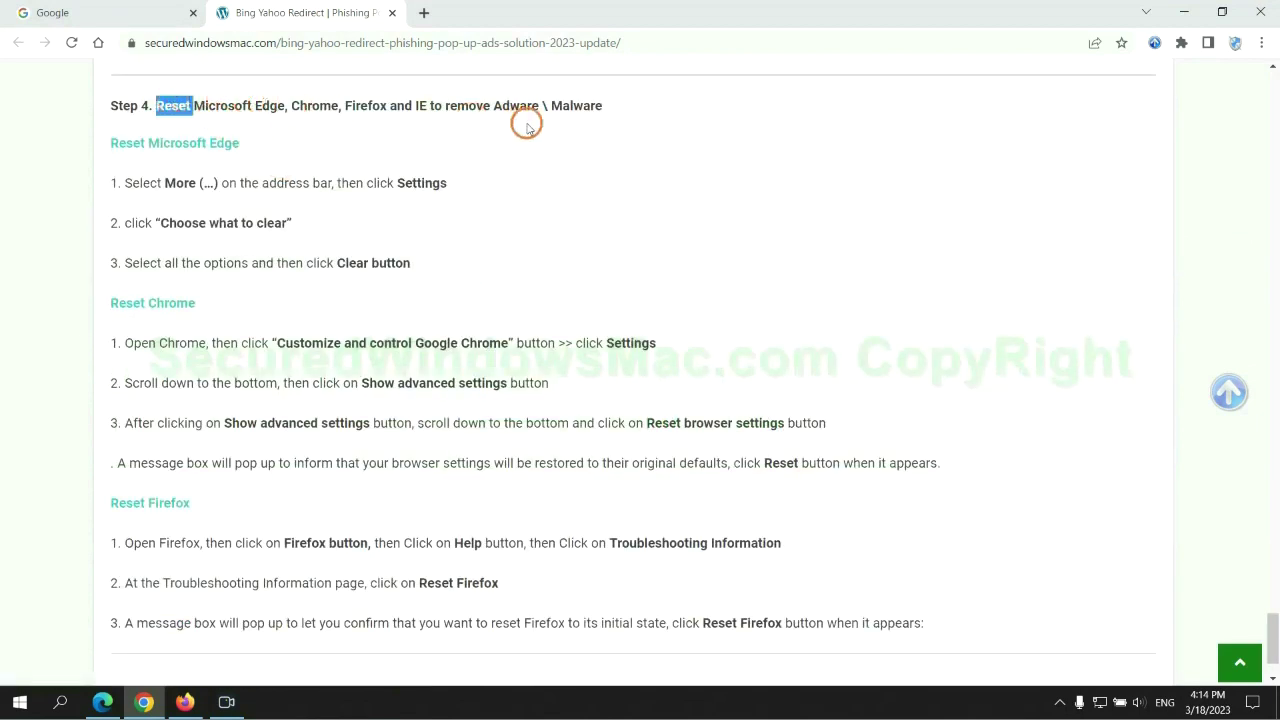
{"action": "left_click", "coordinate": [500, 140]}
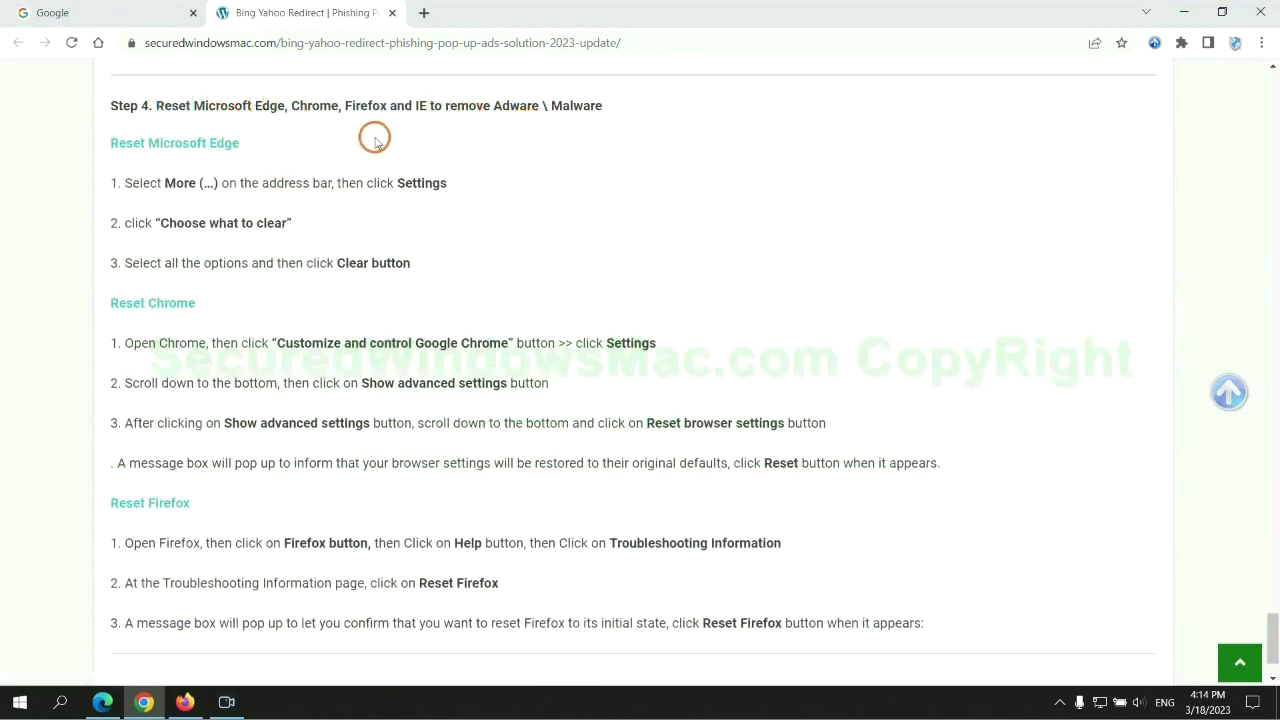
{"action": "left_click", "coordinate": [104, 700]}
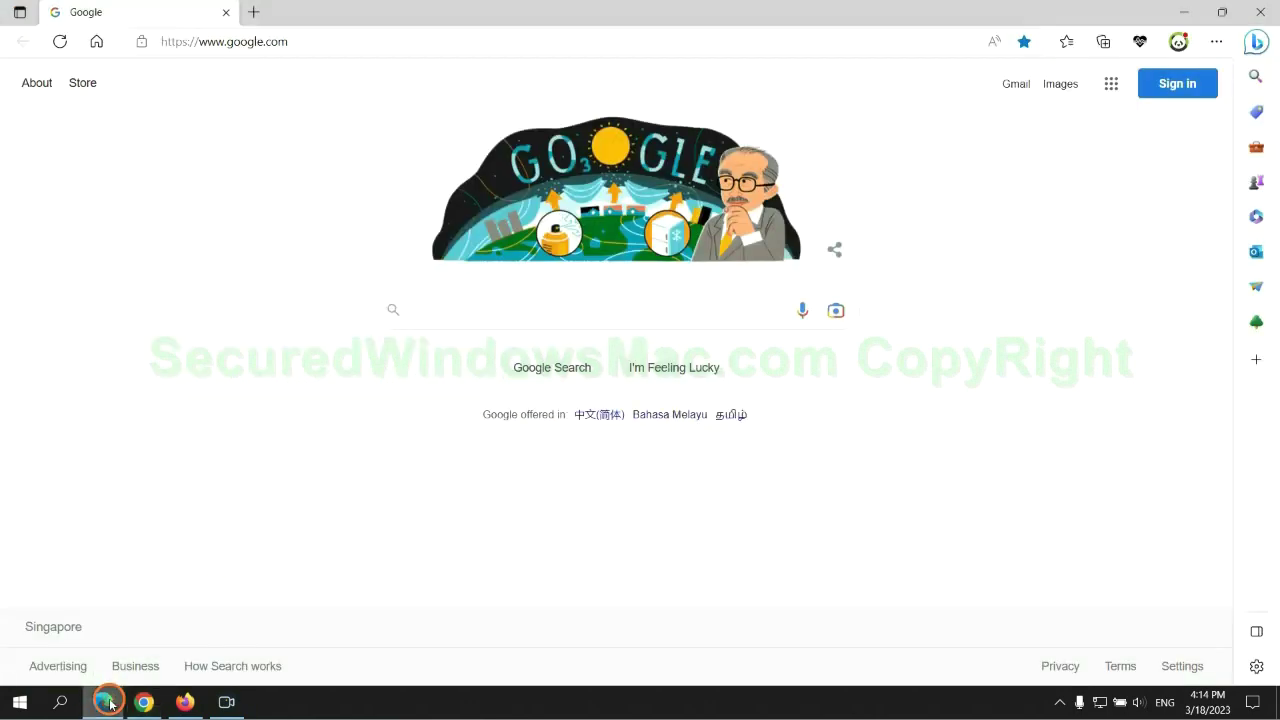
{"action": "left_click", "coordinate": [1212, 46]}
{"action": "left_click", "coordinate": [1006, 612]}
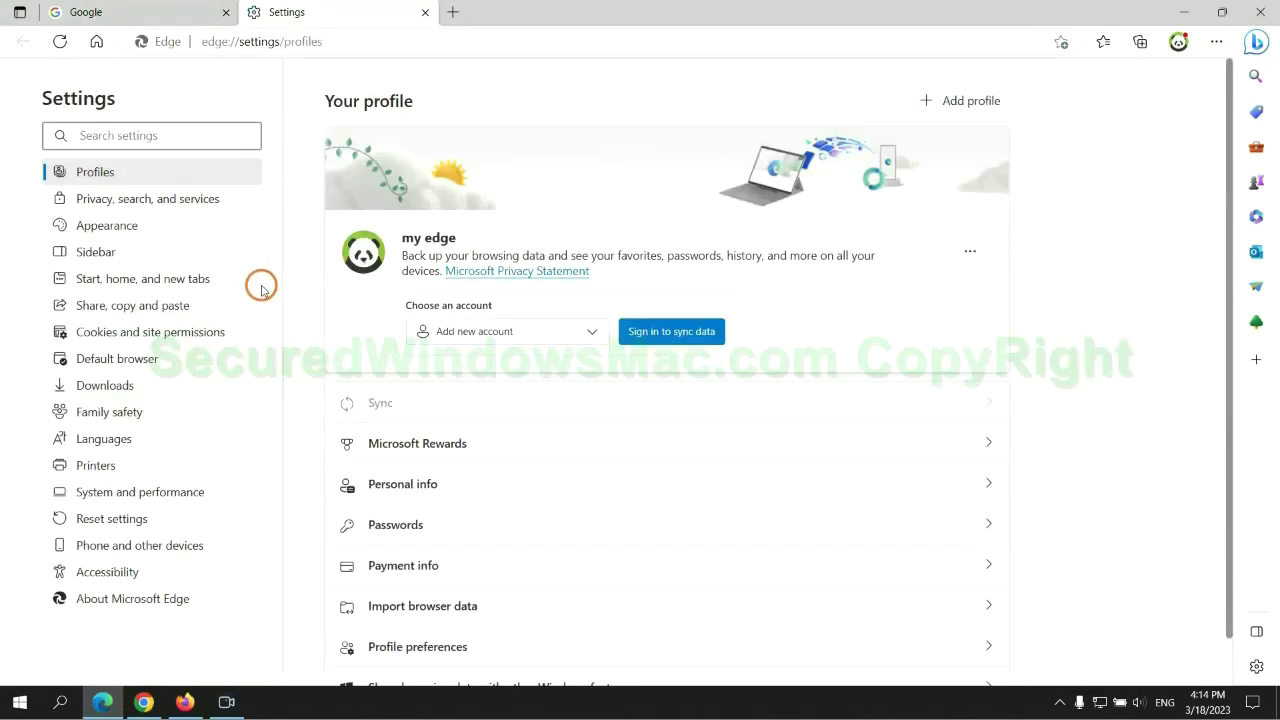
{"action": "left_click", "coordinate": [210, 207]}
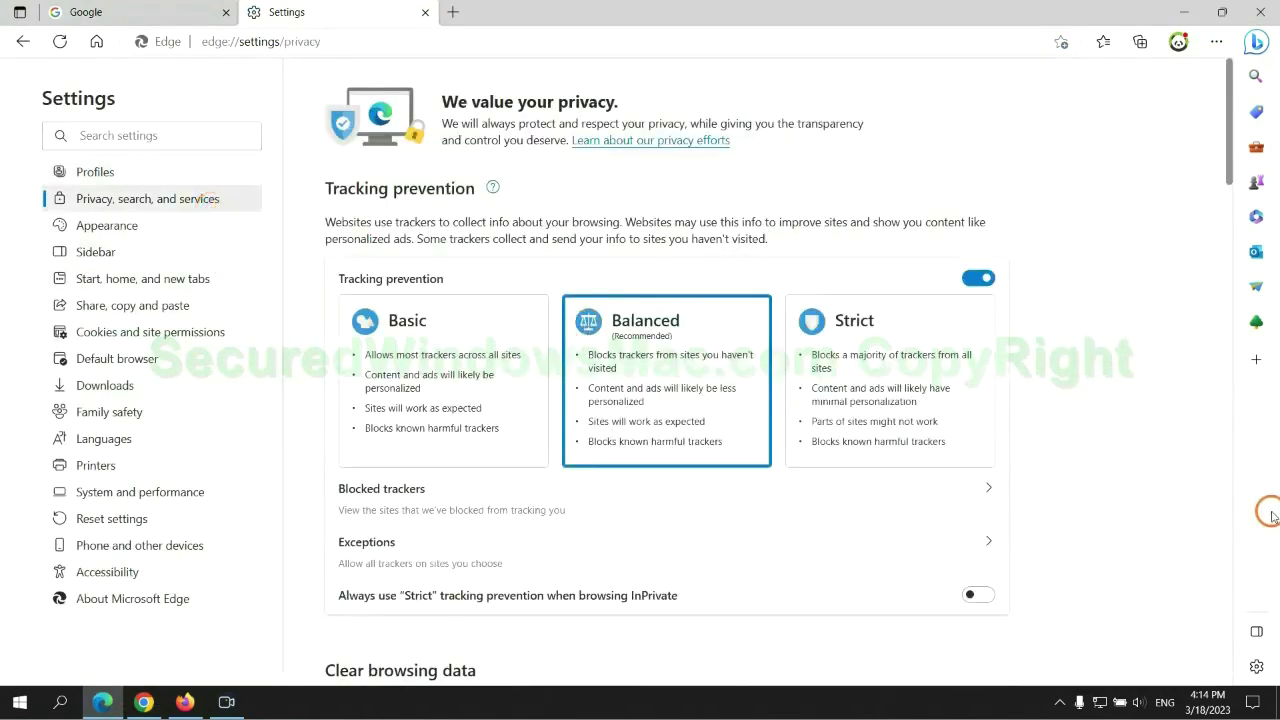
{"action": "scroll", "coordinate": [1049, 443], "scroll_direction": "down", "scroll_amount": 3}
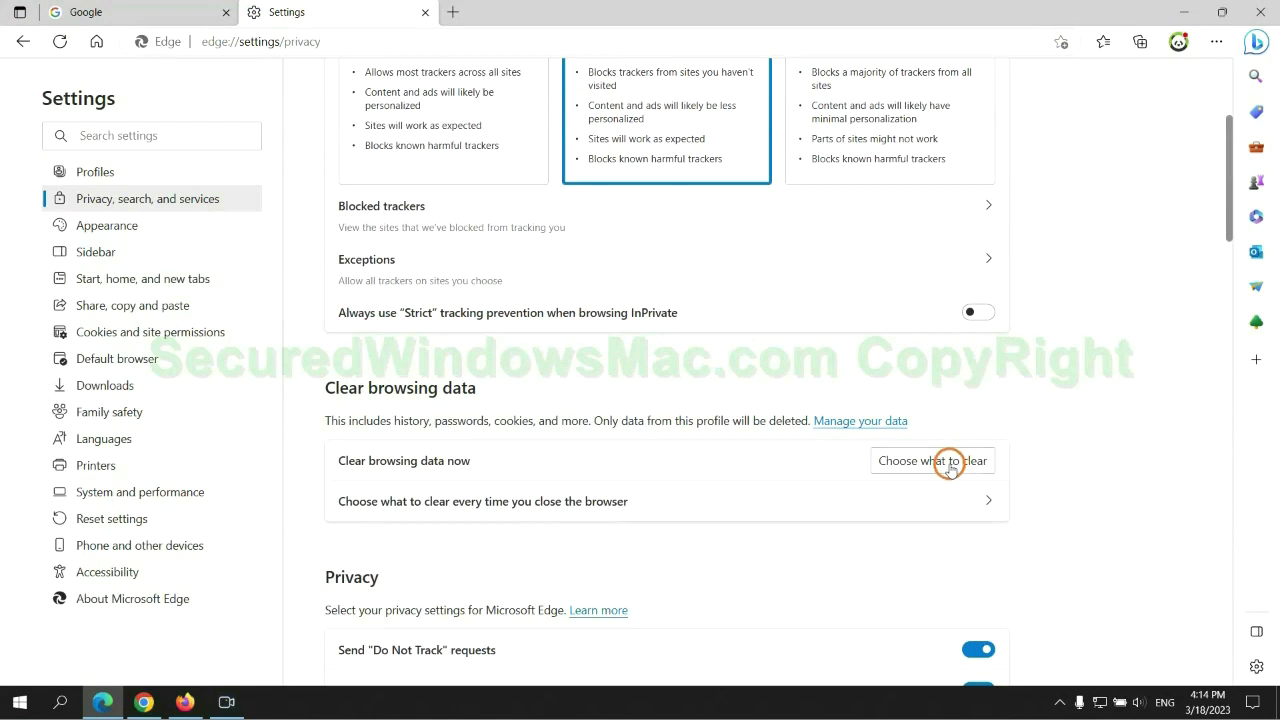
{"action": "left_click", "coordinate": [948, 462]}
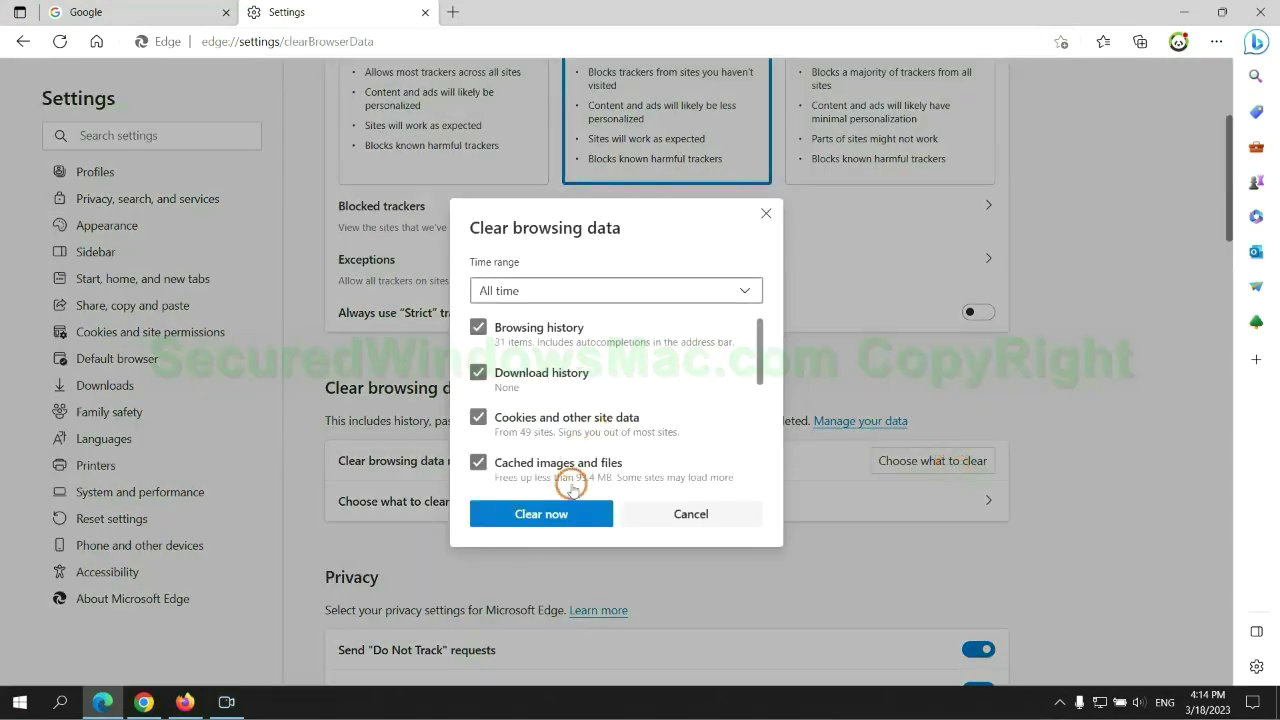
{"action": "left_click", "coordinate": [563, 518]}
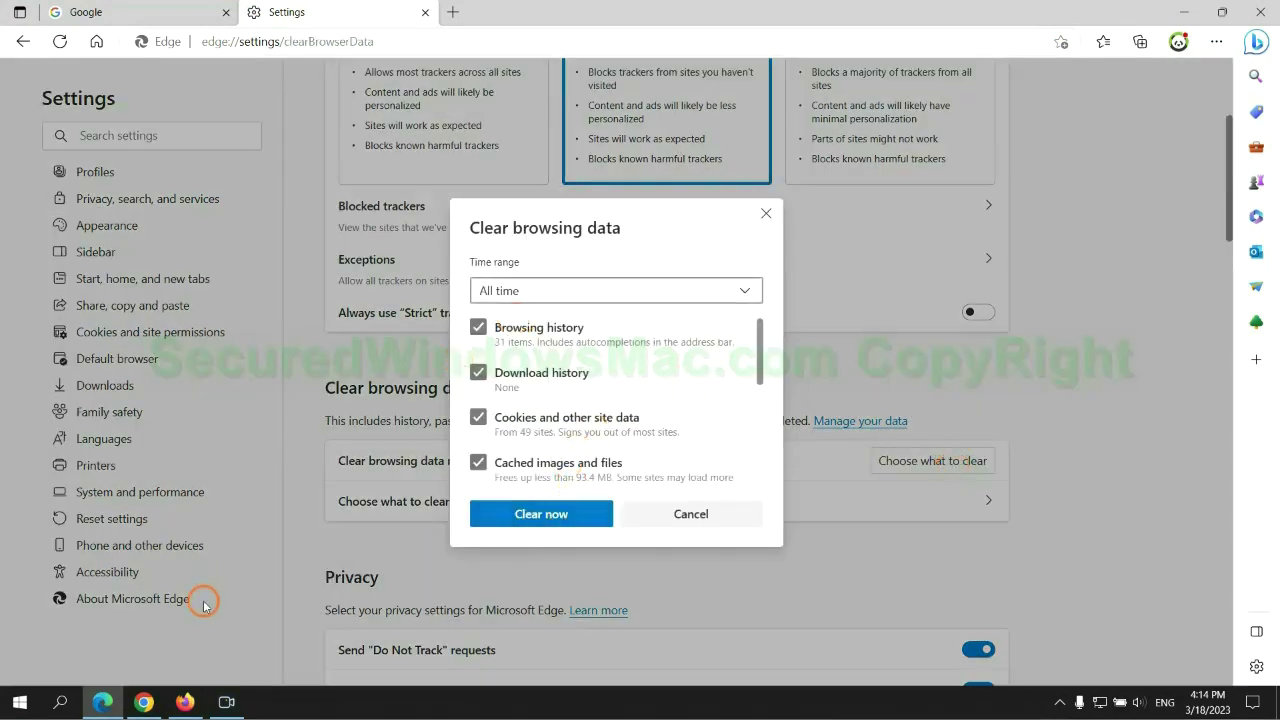
Step: Switch to Chrome, search its settings for "reset" and bring up the confirmation for restoring settings to their original defaults
{"action": "left_click", "coordinate": [144, 702]}
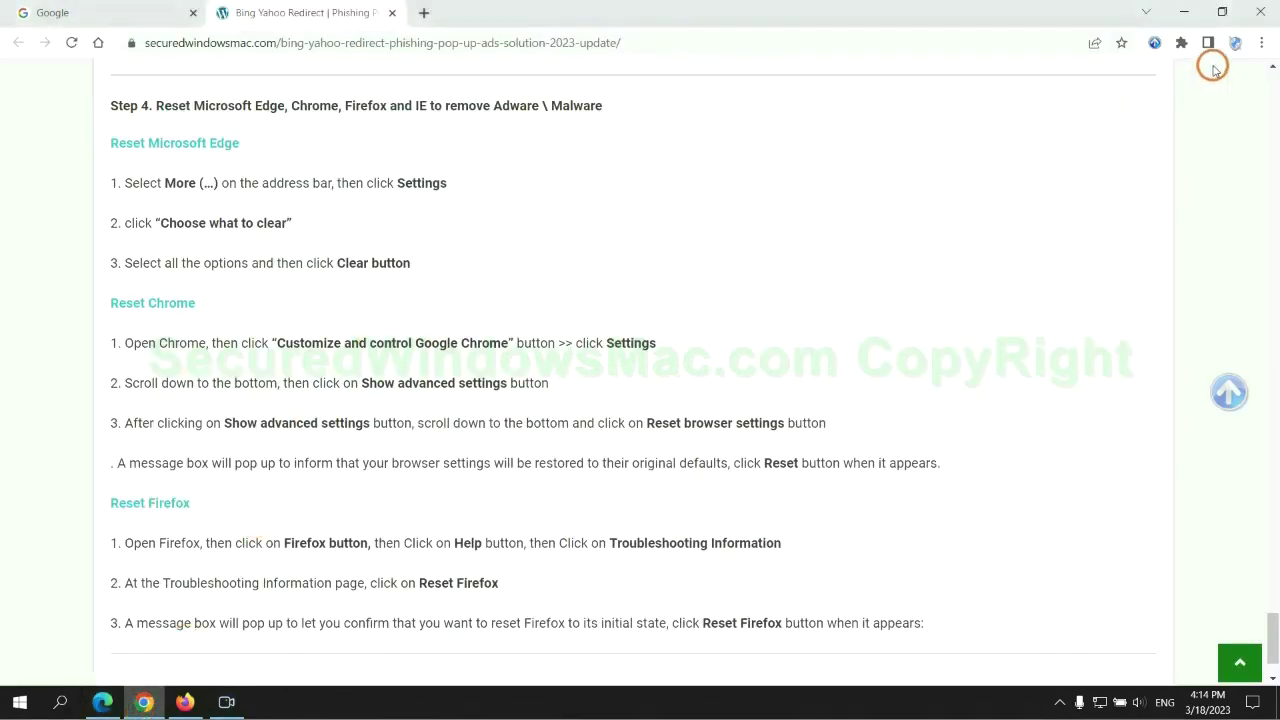
{"action": "left_click", "coordinate": [1260, 46]}
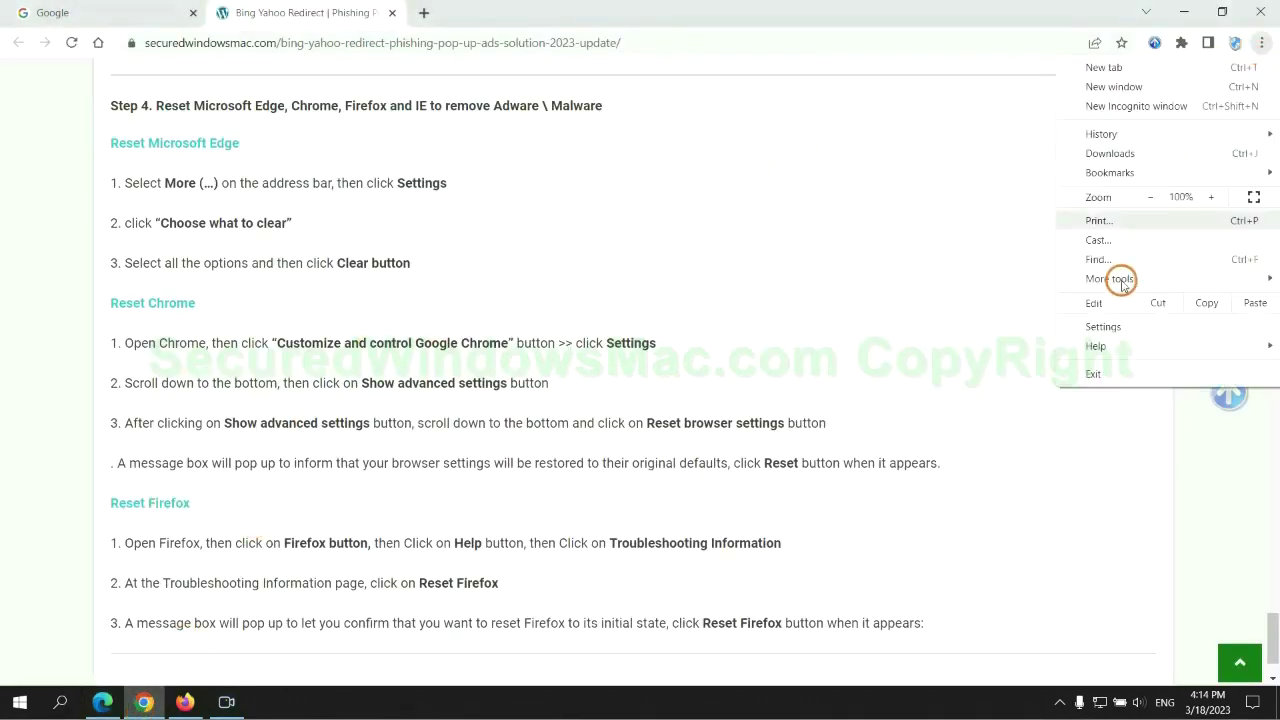
{"action": "left_click", "coordinate": [1110, 326]}
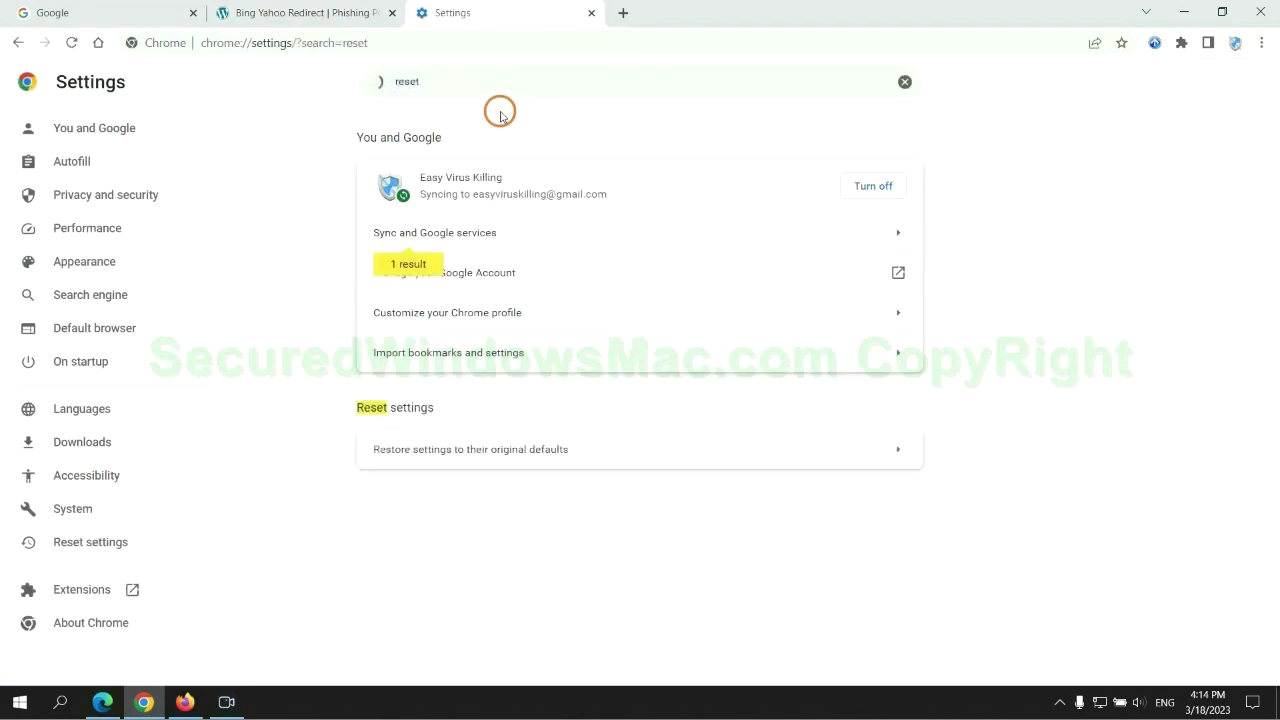
{"action": "left_click", "coordinate": [671, 441]}
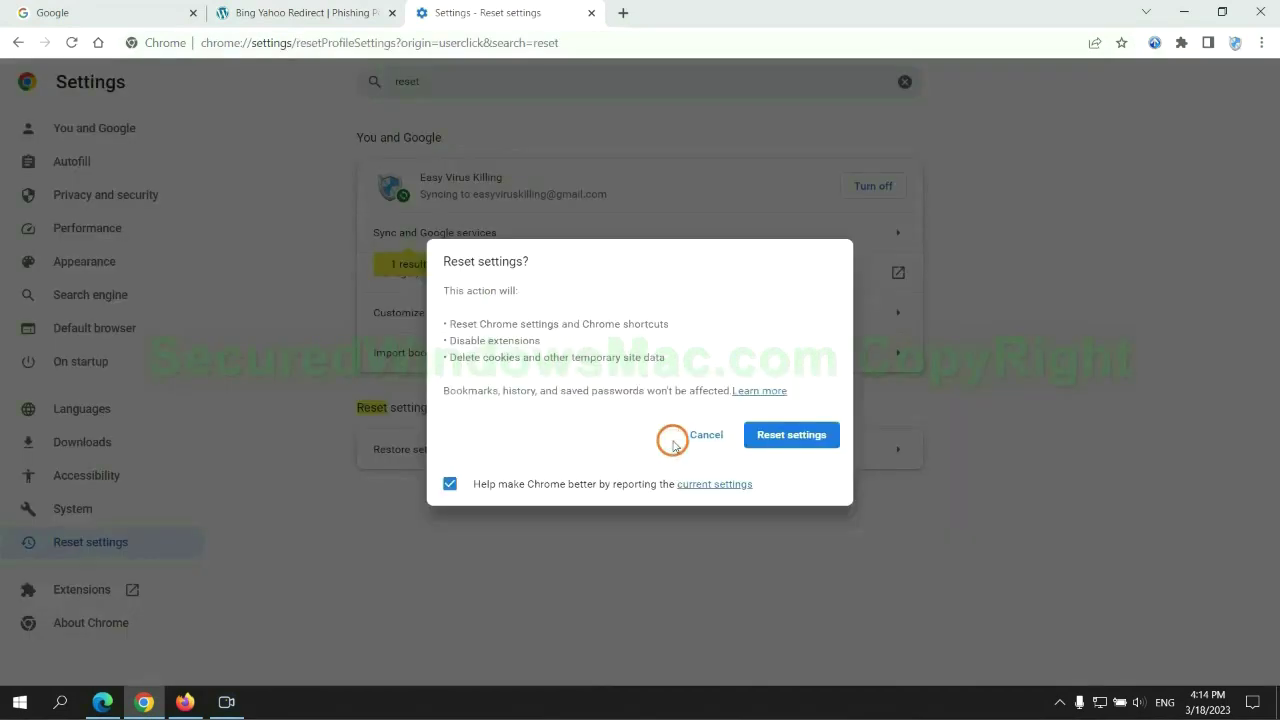
Step: Switch to Firefox, open its Troubleshooting Information page and bring up the Refresh Firefox confirmation
{"action": "left_click", "coordinate": [185, 702]}
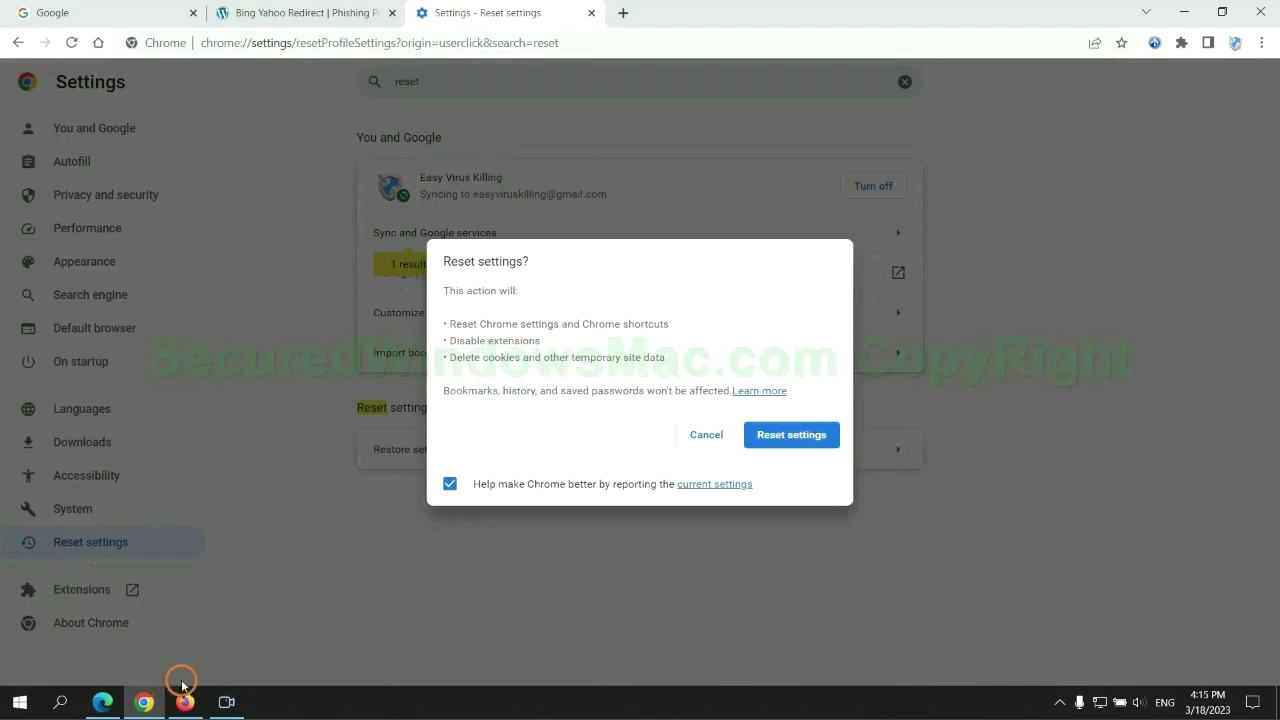
{"action": "left_click", "coordinate": [1232, 55]}
{"action": "left_click", "coordinate": [1259, 54]}
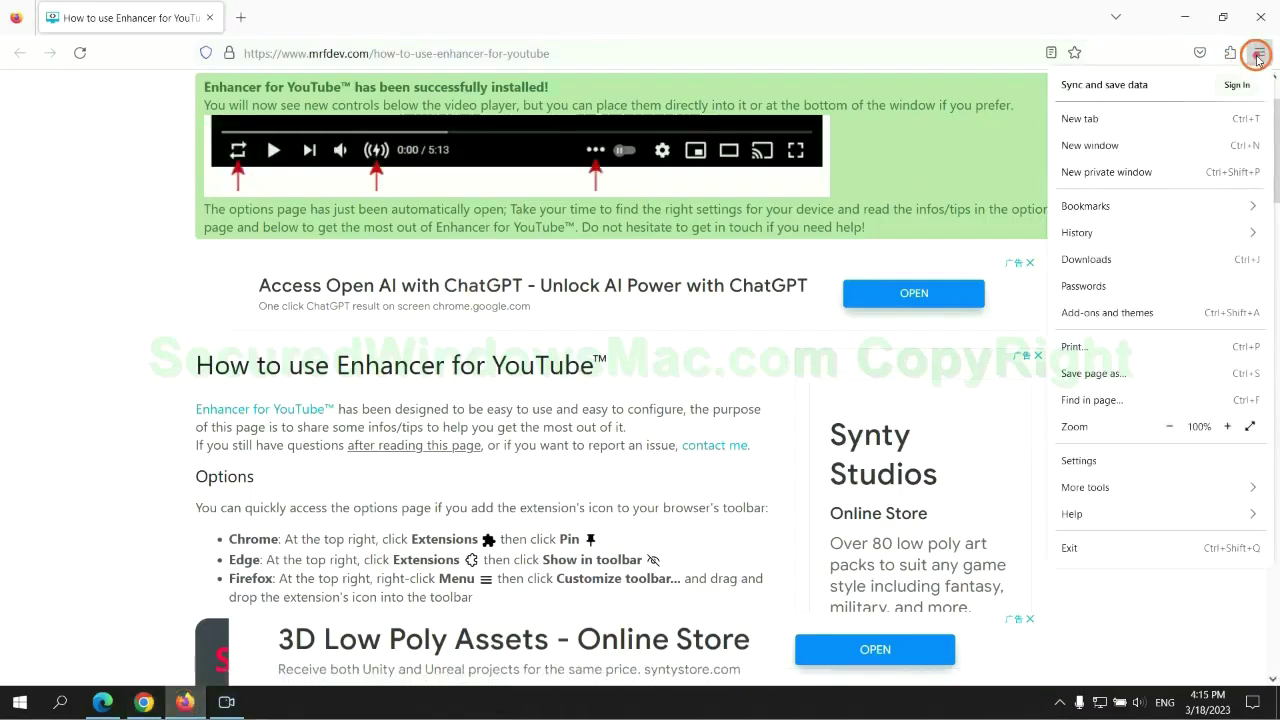
{"action": "left_click", "coordinate": [1087, 514]}
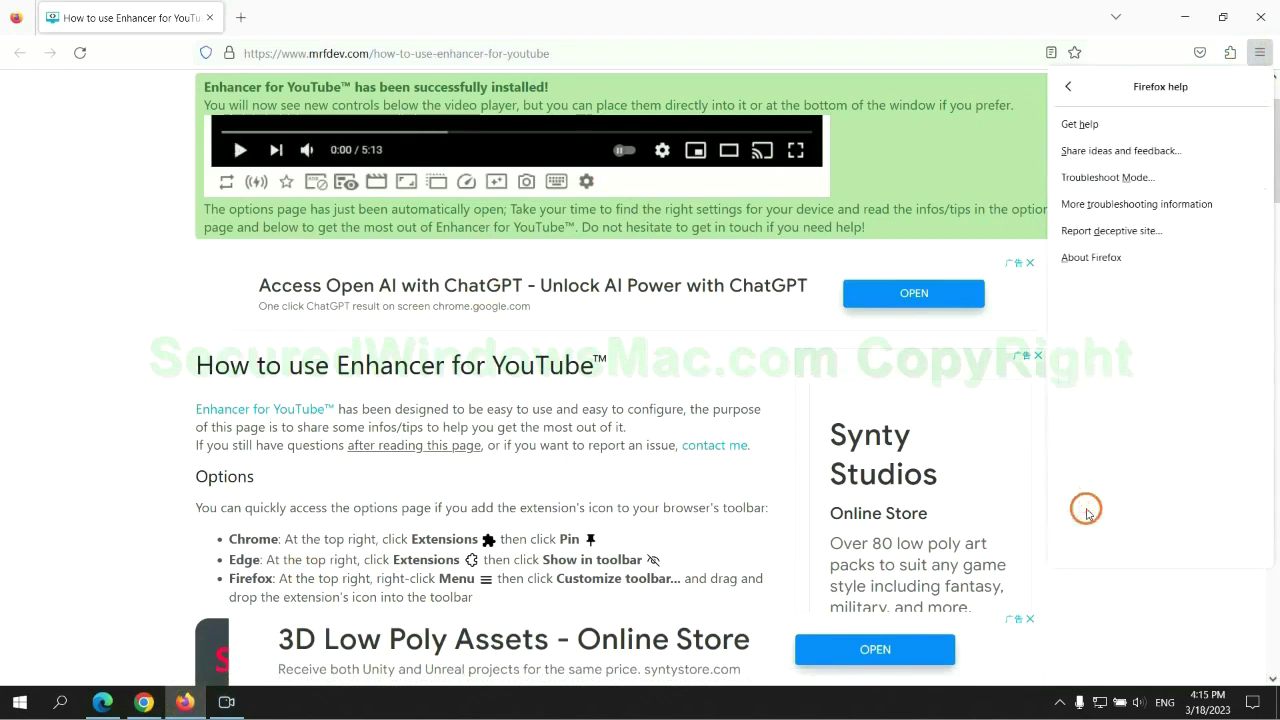
{"action": "left_click", "coordinate": [1141, 205]}
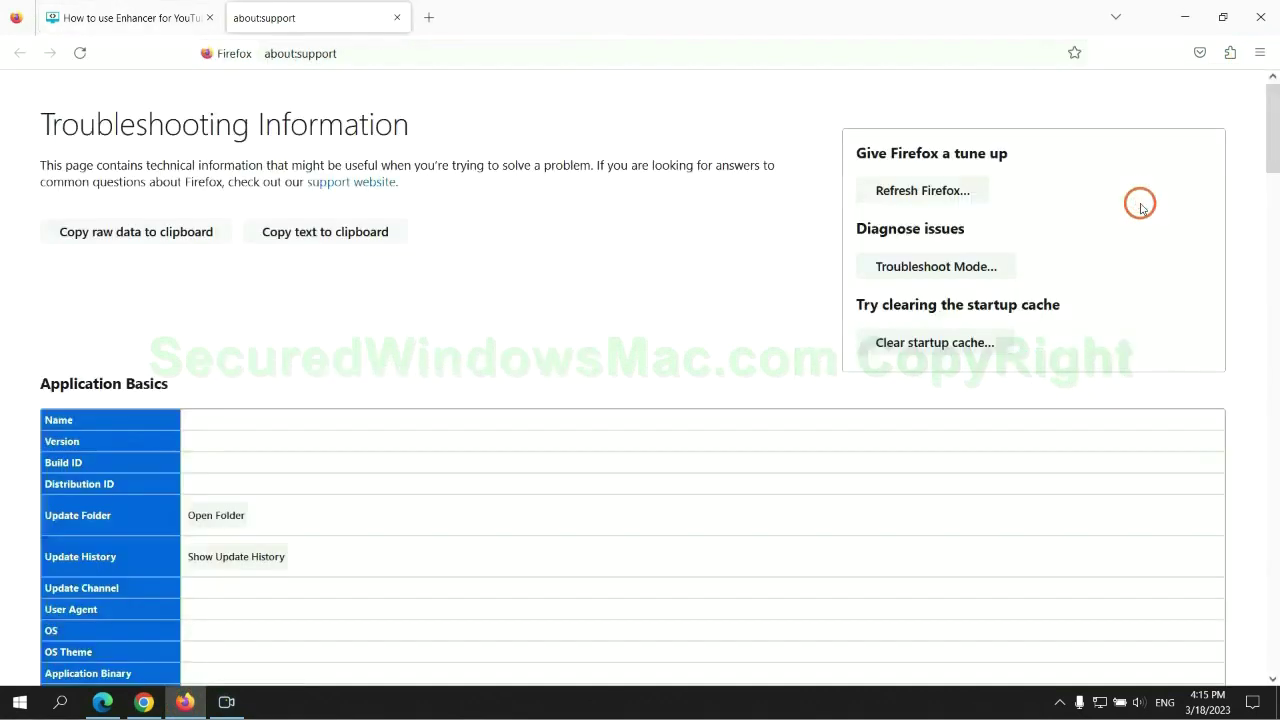
{"action": "left_click", "coordinate": [880, 190]}
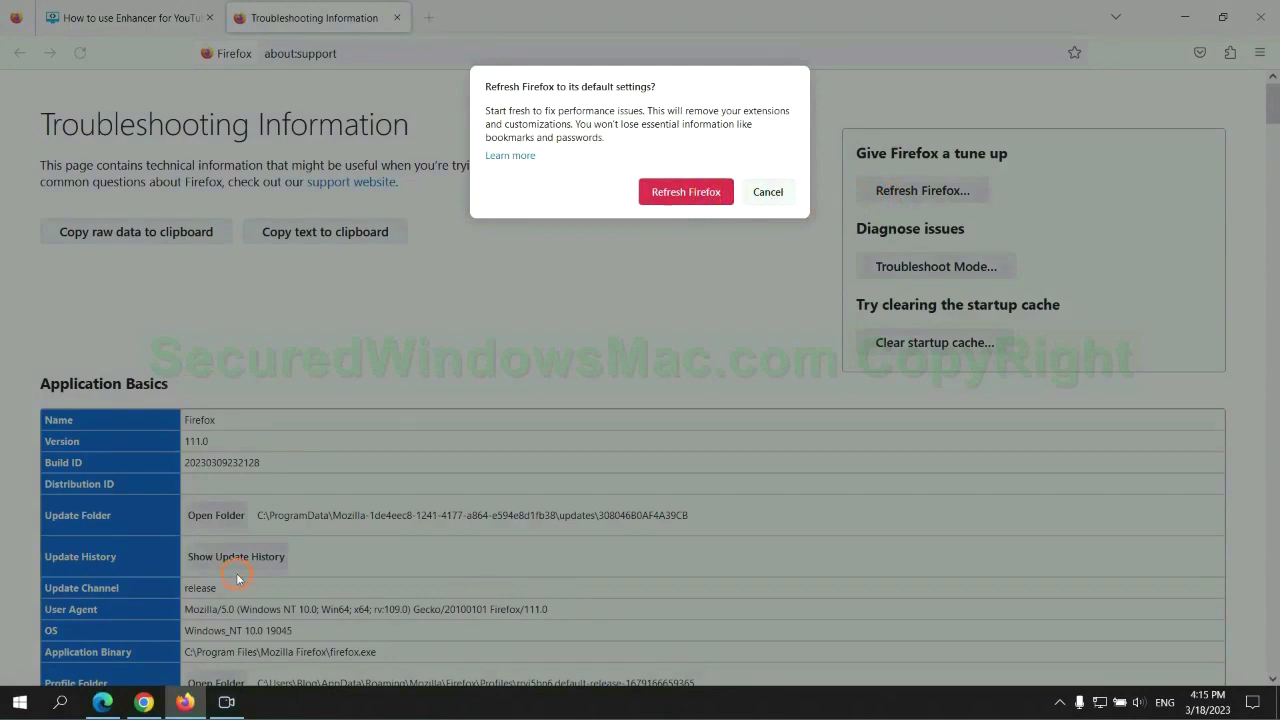
Step: Return to the removal guide in Chrome and highlight the note about scanning the PC with Spyhunter if problems remain
{"action": "left_click", "coordinate": [145, 700]}
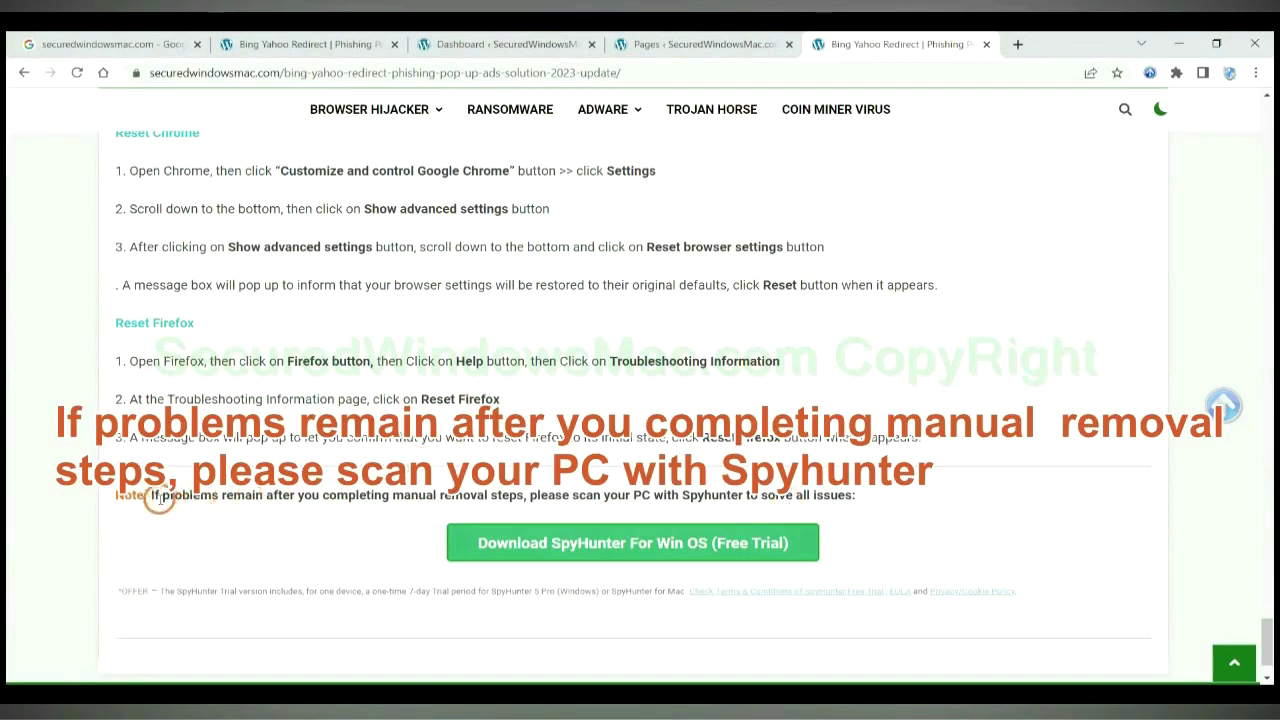
{"action": "left_click_drag", "start_coordinate": [150, 497], "coordinate": [278, 502]}
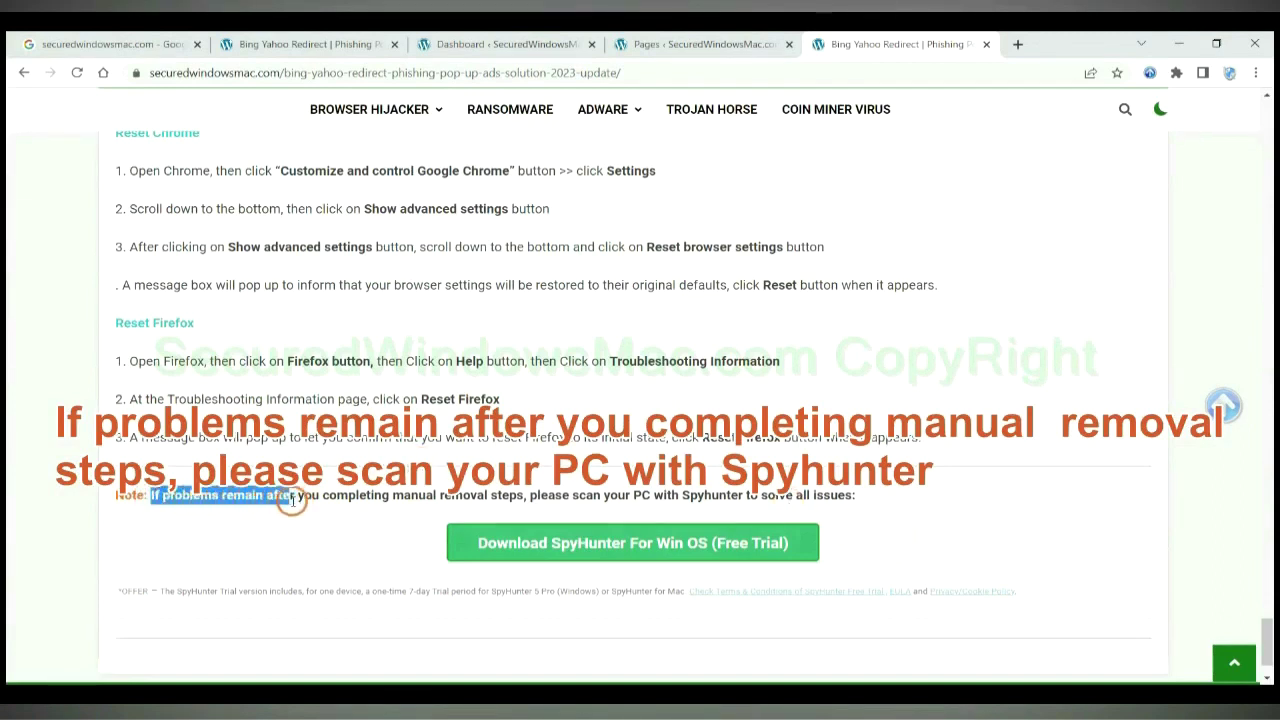